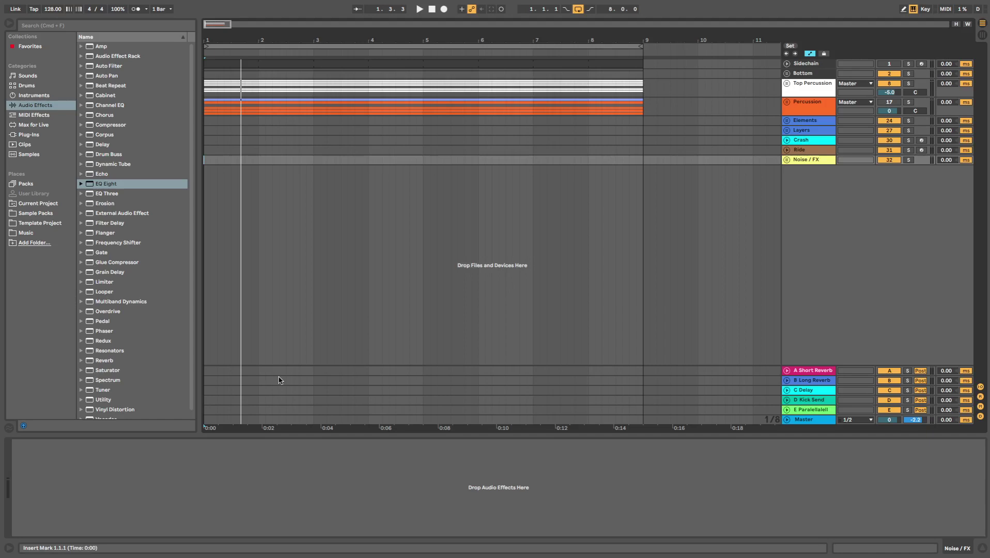
Expand the Top Percussion group, play the loop from the start, and collapse the group again.
left_click(787, 75)
left_click(787, 75)
left_click(432, 9)
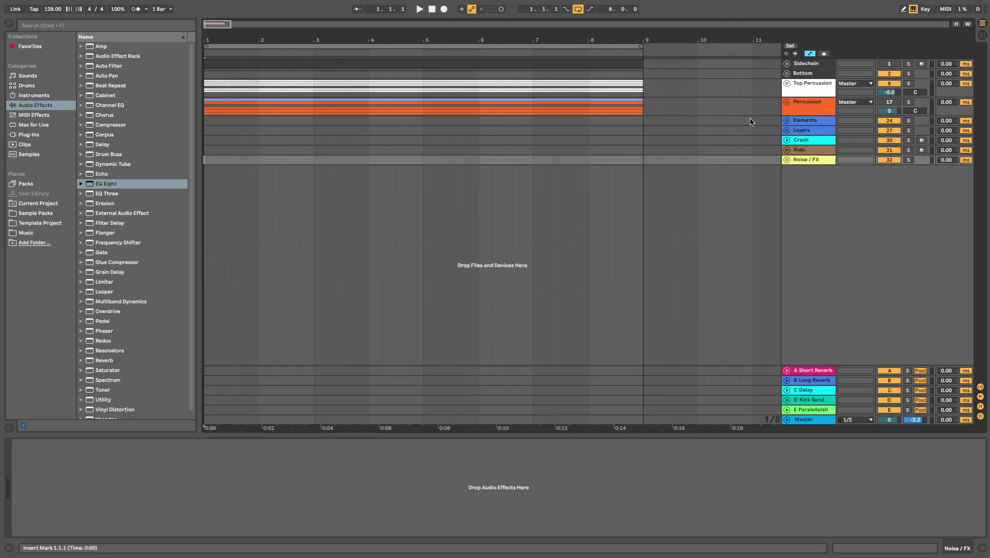
left_click(786, 84)
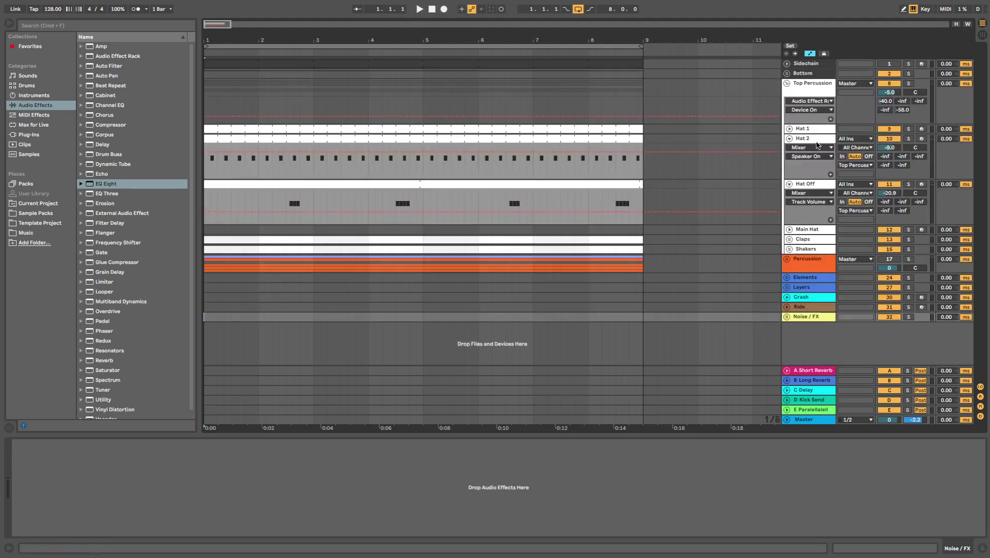
left_click(420, 9)
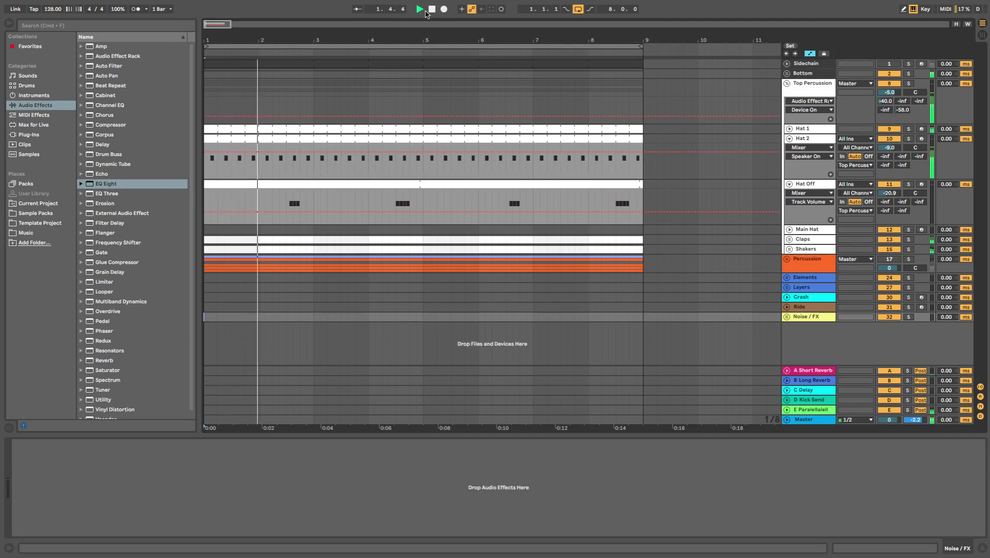
key("space")
left_click(786, 84)
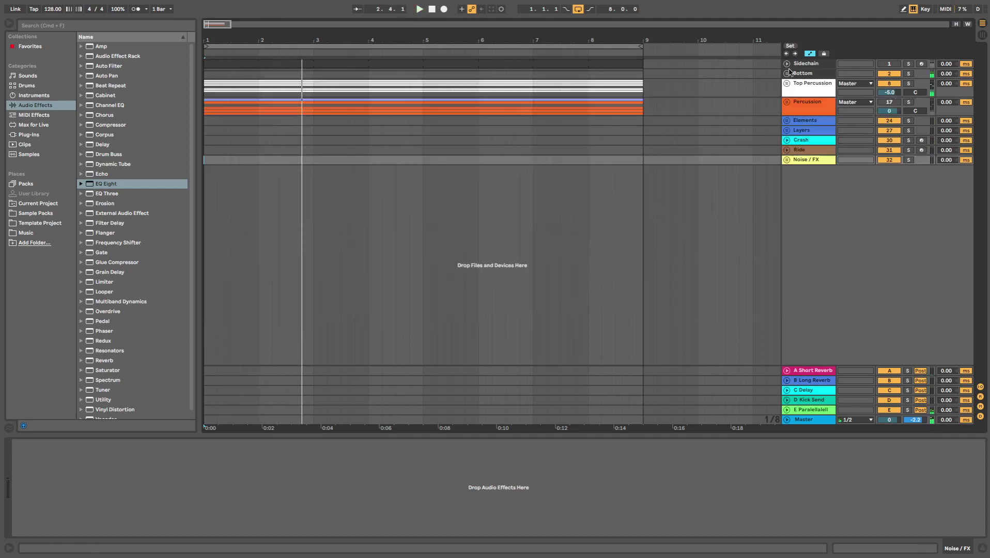
Expand the Bottom group and audition its Kick track in solo, showing the kick's sample waveform.
left_click(785, 66)
left_click(787, 73)
left_click(807, 148)
key("space")
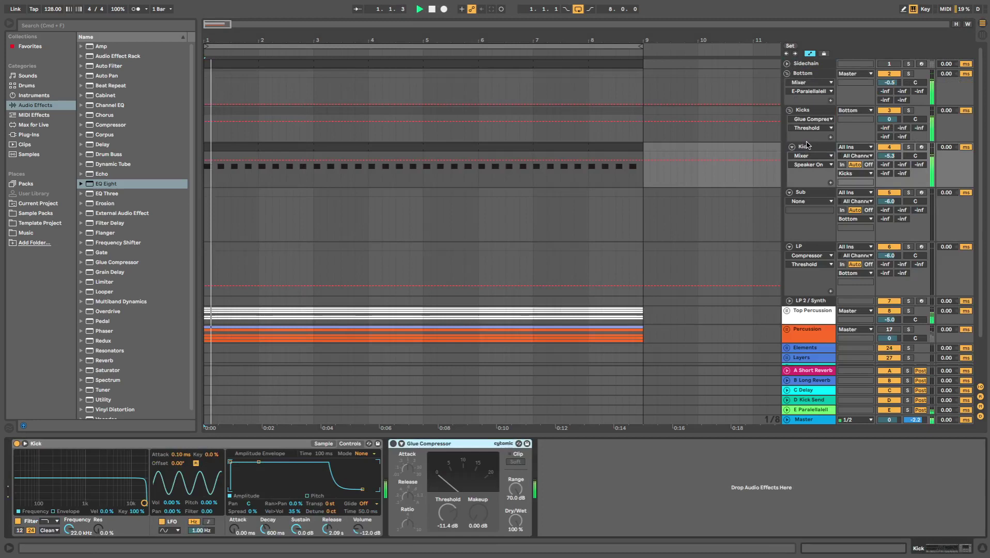
left_click(909, 147)
left_click(908, 146)
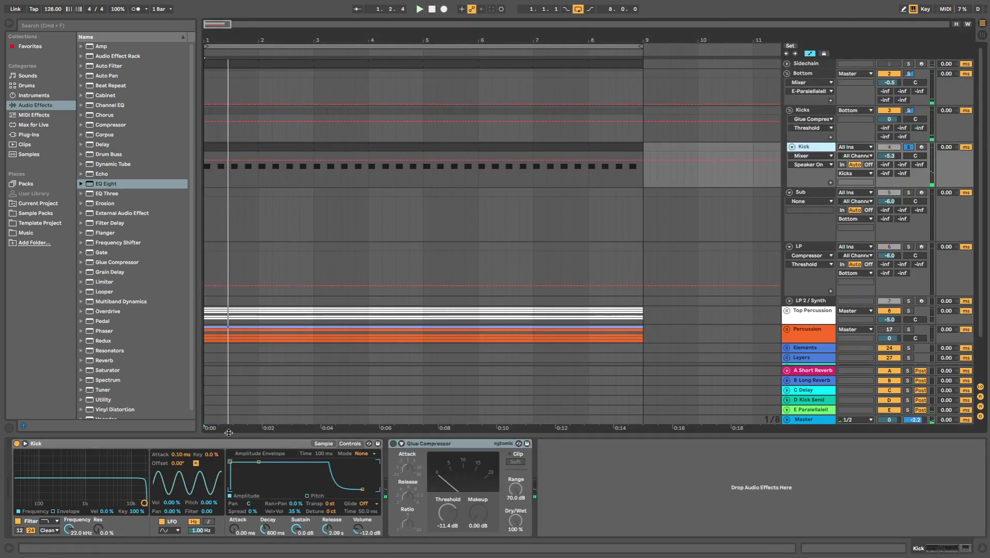
left_click(331, 444)
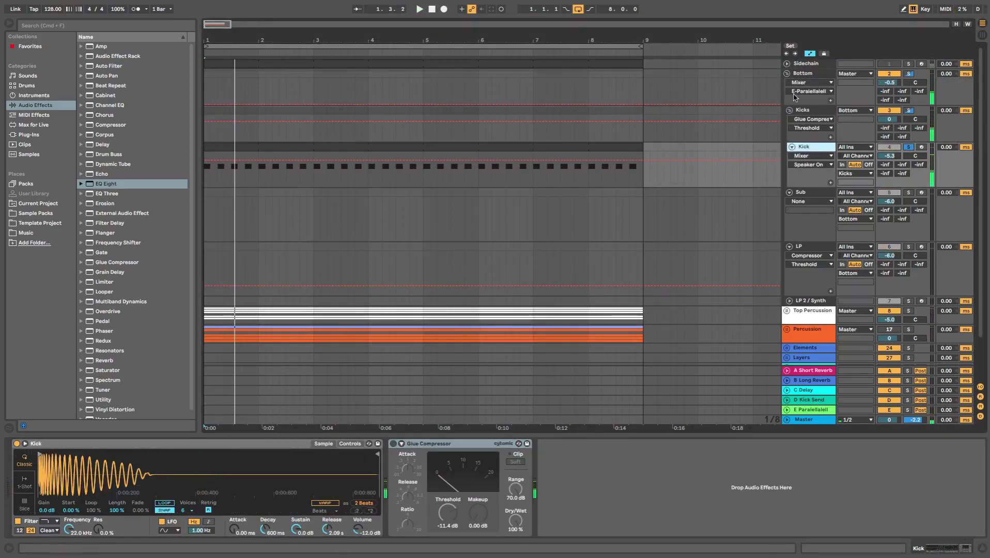
Collapse the Kicks group and fold the Sub and LP tracks in the Bottom group.
left_click(790, 110)
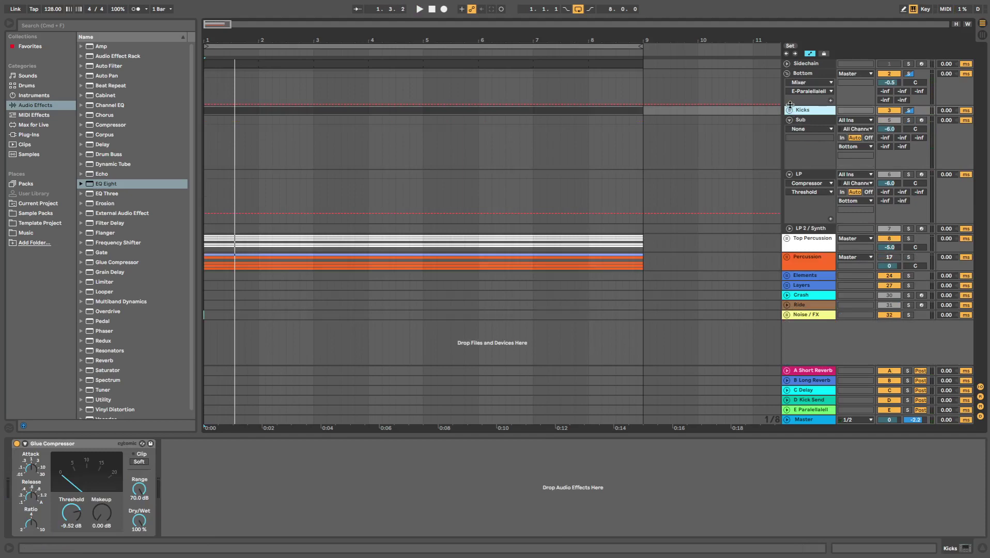
left_click(788, 119)
left_click(789, 129)
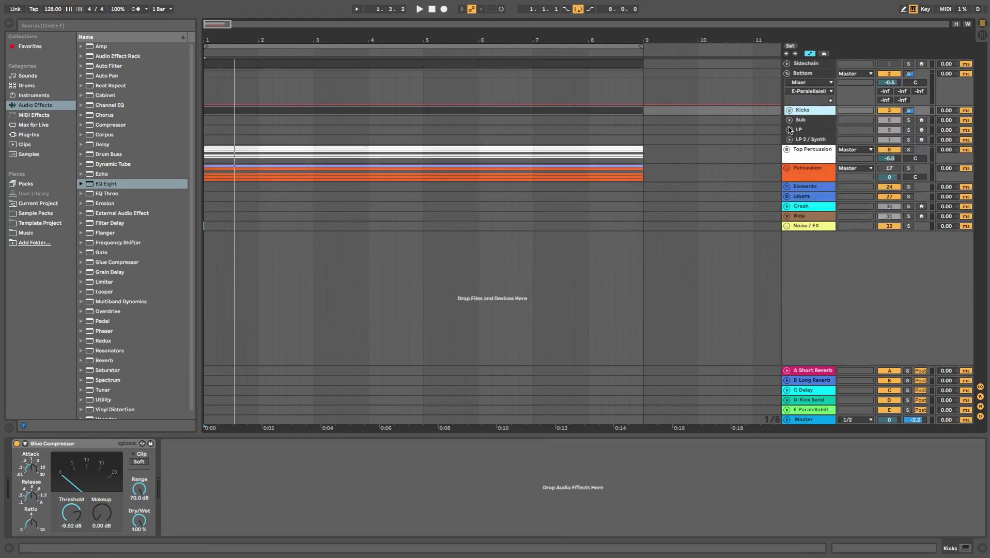
Expand the Top Percussion group and audition Hat 1 in solo, showing its sample waveform.
left_click(786, 150)
left_click(813, 154)
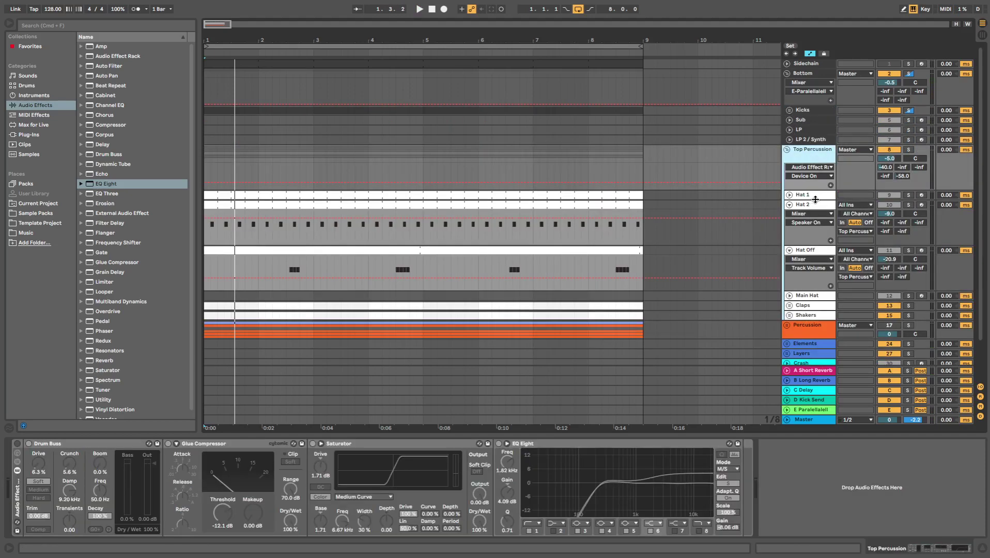
left_click(815, 196)
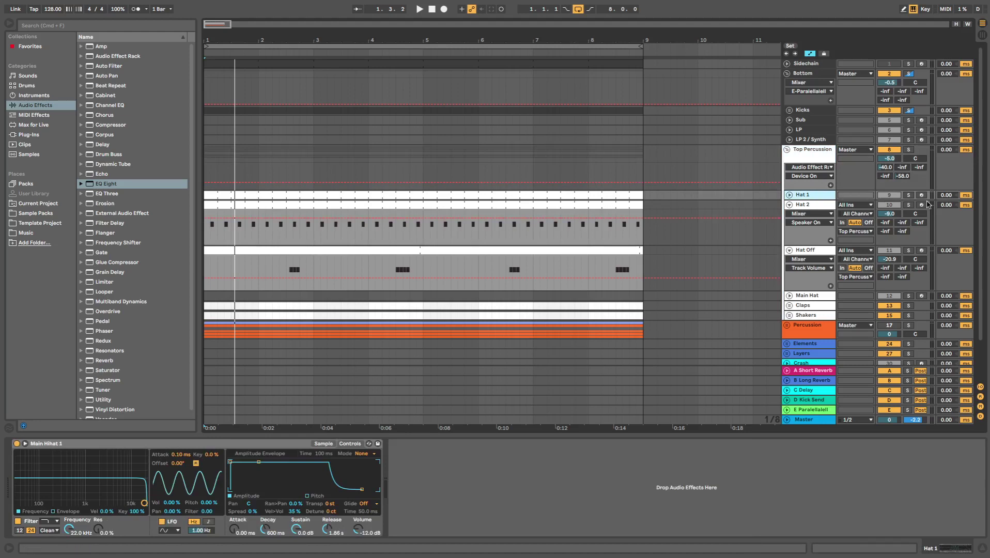
key("space")
left_click(908, 150)
left_click(908, 195)
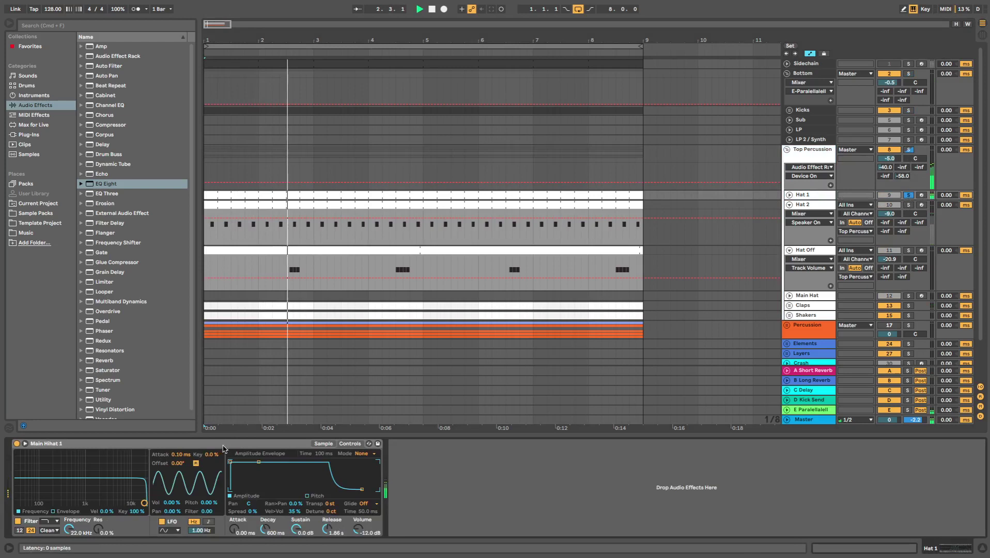
left_click(323, 444)
key("space")
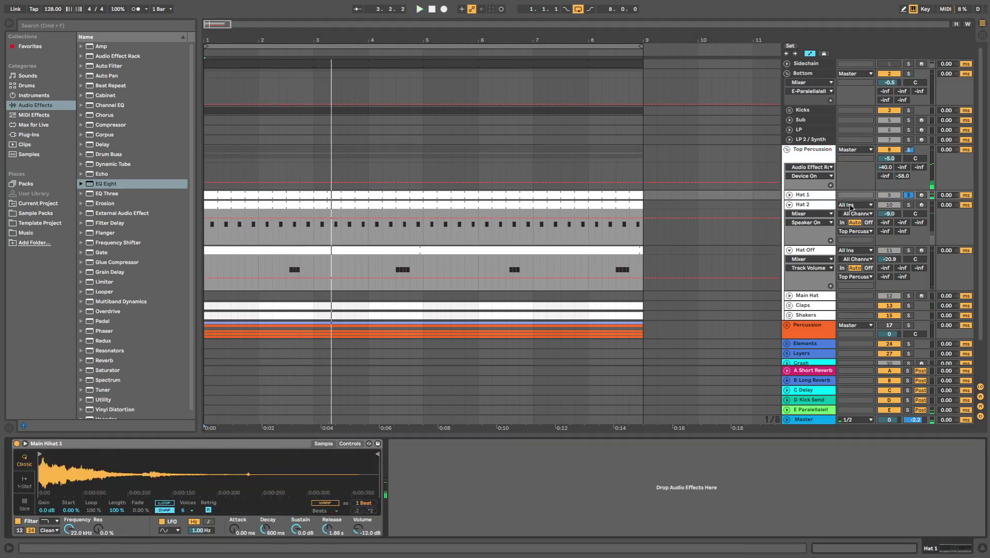
Audition the Hat 2 and Hat Off tracks in solo, with the Hat Off clip's notes open.
left_click(827, 205)
left_click(907, 205)
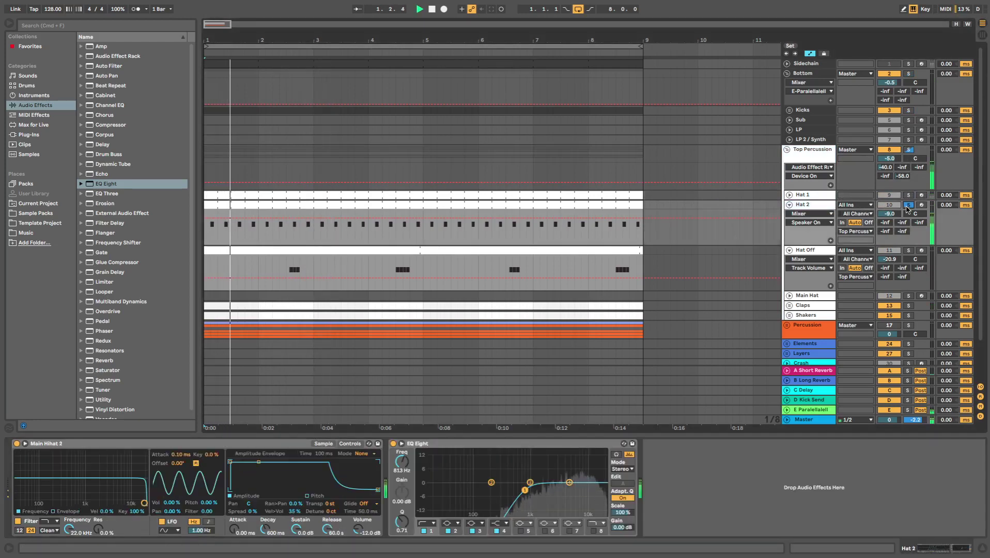
left_click(814, 251)
double_click(510, 251)
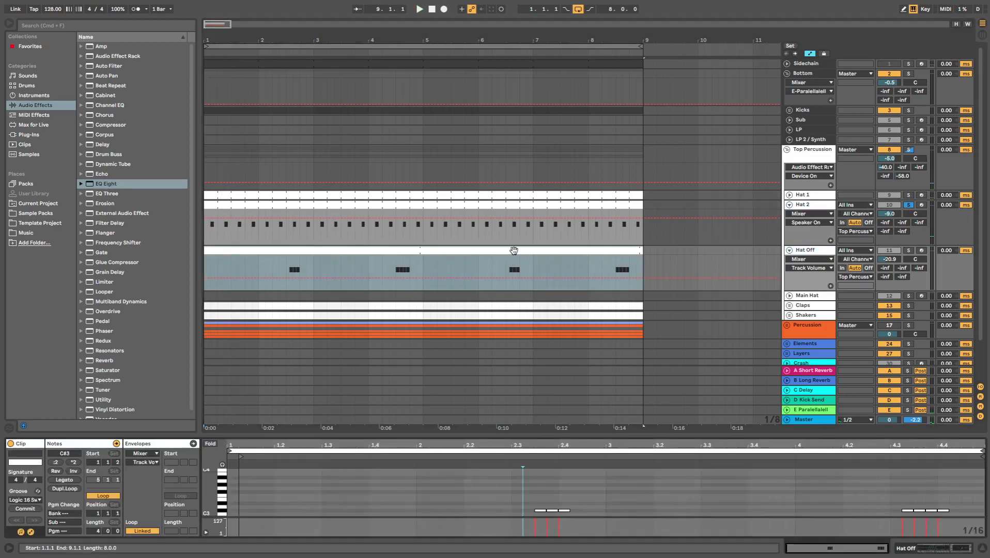
left_click(909, 250)
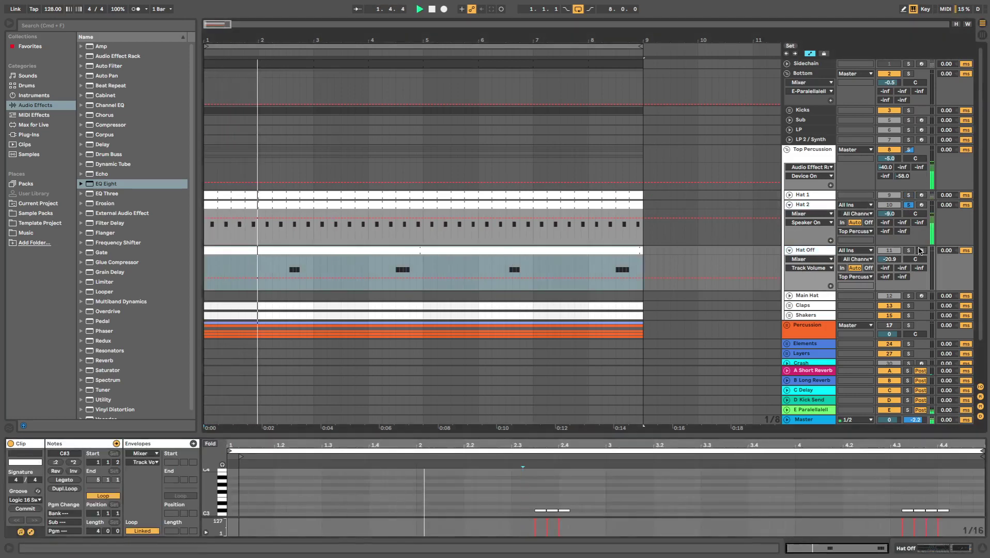
left_click(910, 250)
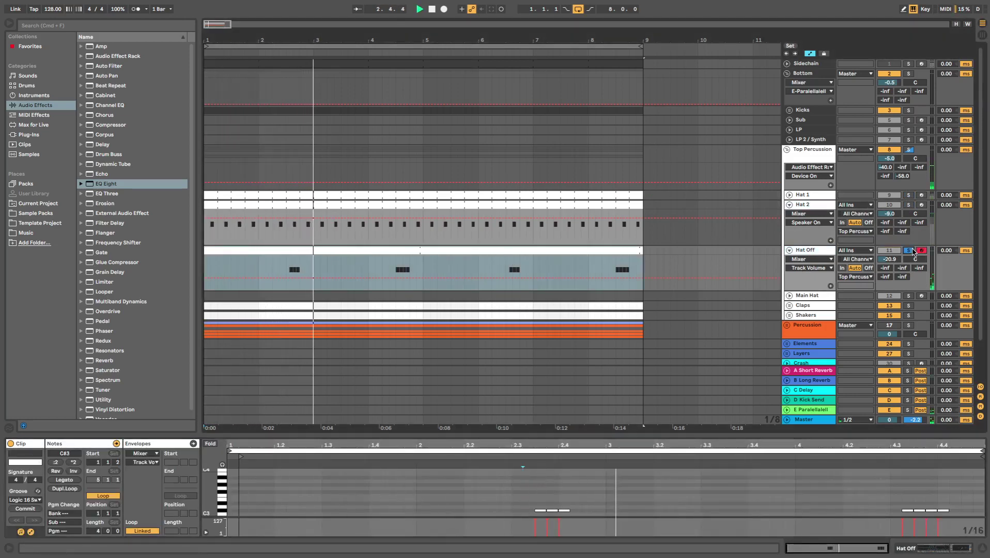
Delete the empty Main Hat track from the Top Percussion group.
left_click(789, 296)
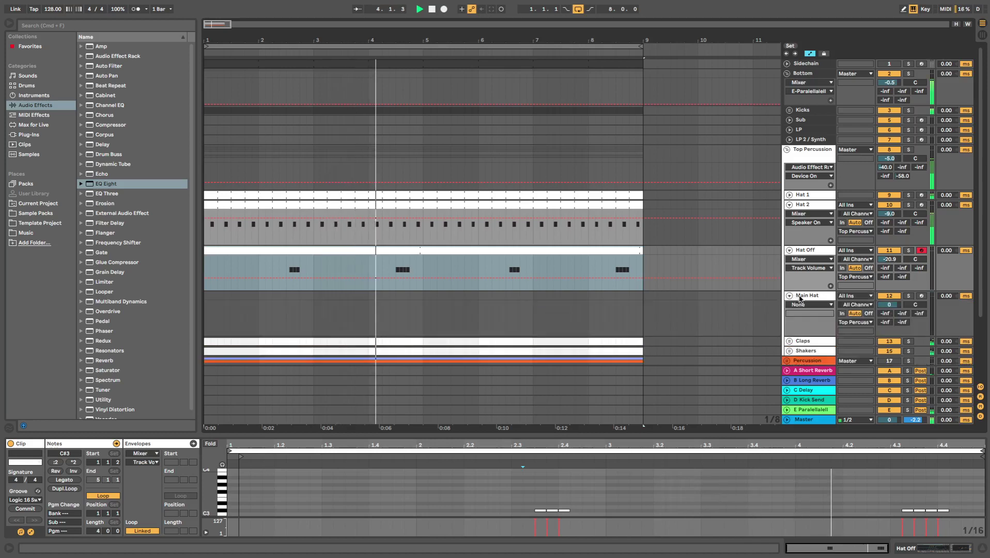
left_click(806, 297)
key("Delete")
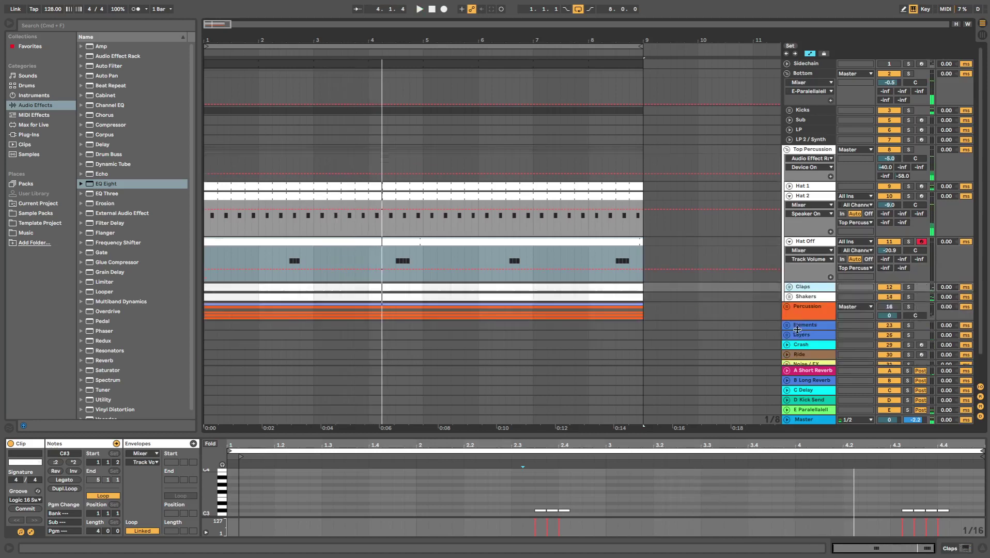
Expand the Claps group to view its track, collapse it again, and expand the Shakers group.
left_click(788, 286)
scroll(790, 280, "down", 1)
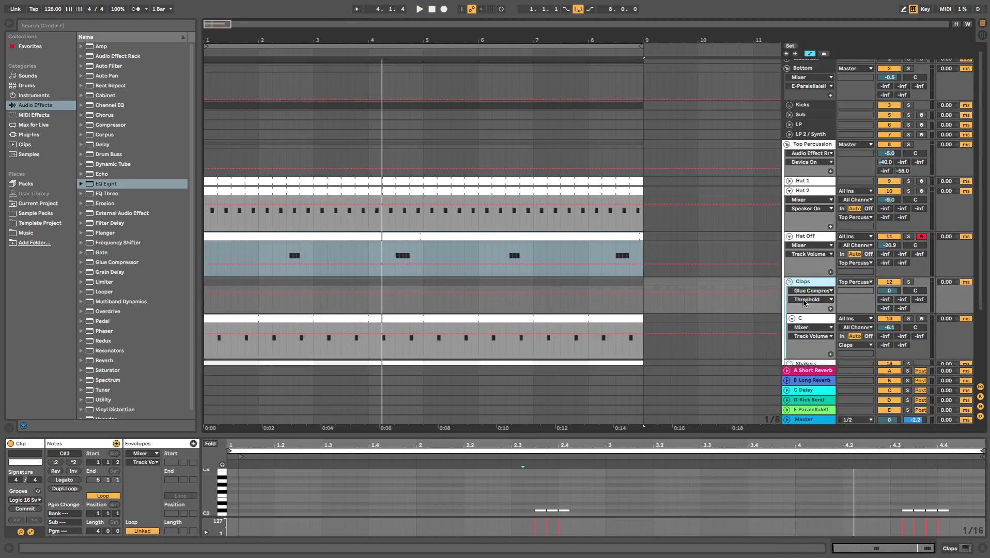
left_click(789, 263)
left_click(790, 273)
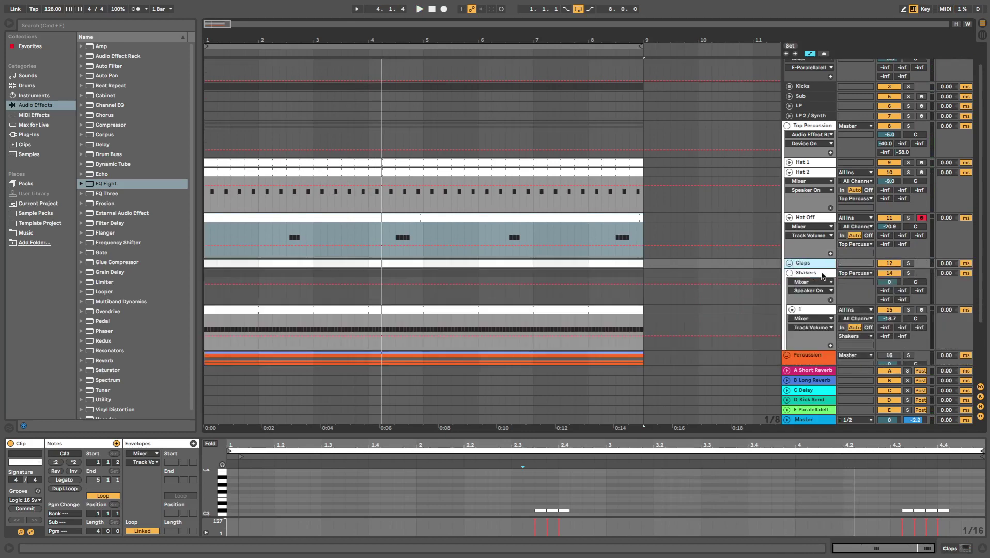
Open the notes of the clip on Shakers track 1 and play that track in solo.
left_click(821, 273)
key("space")
left_click(517, 309)
key("space")
left_click(517, 309)
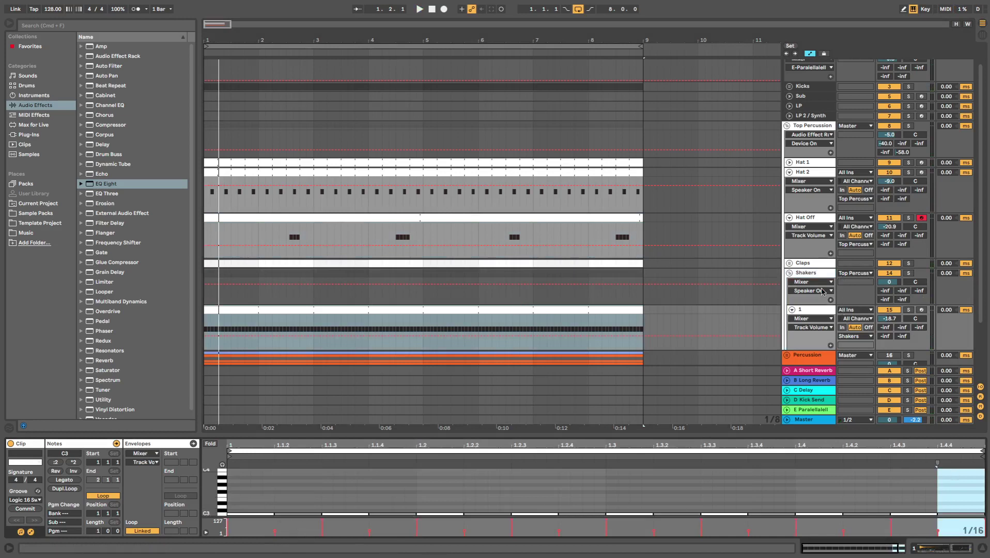
left_click(908, 309)
key("space")
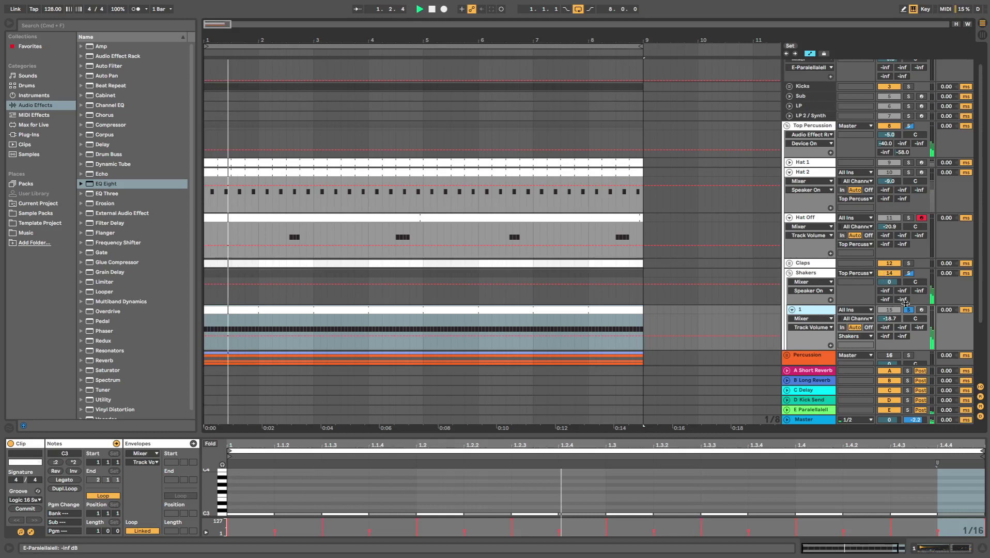
Search the whole browser library for "swing", select the Logic 16 Swing 58 groove, and check the shaker clip's groove setting.
left_click(32, 501)
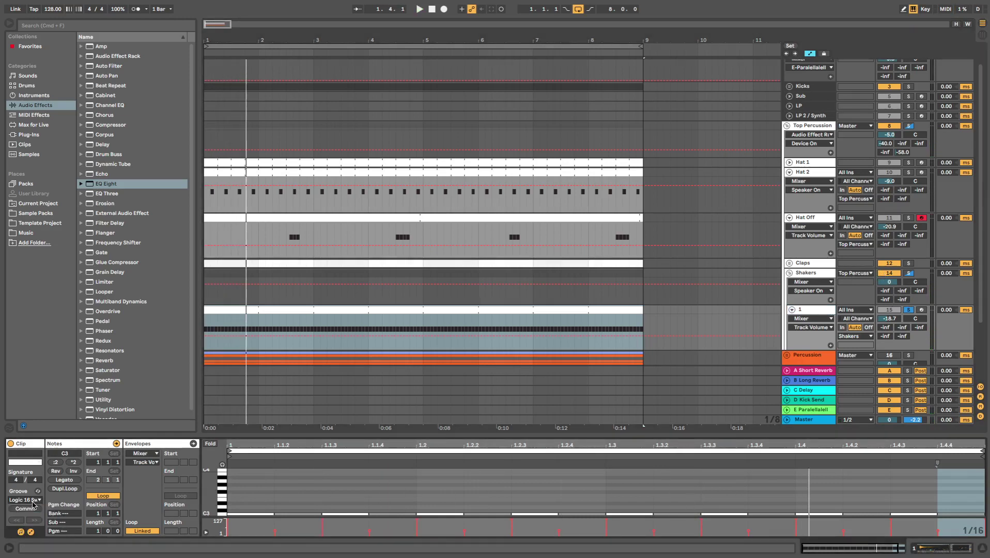
left_click(34, 155)
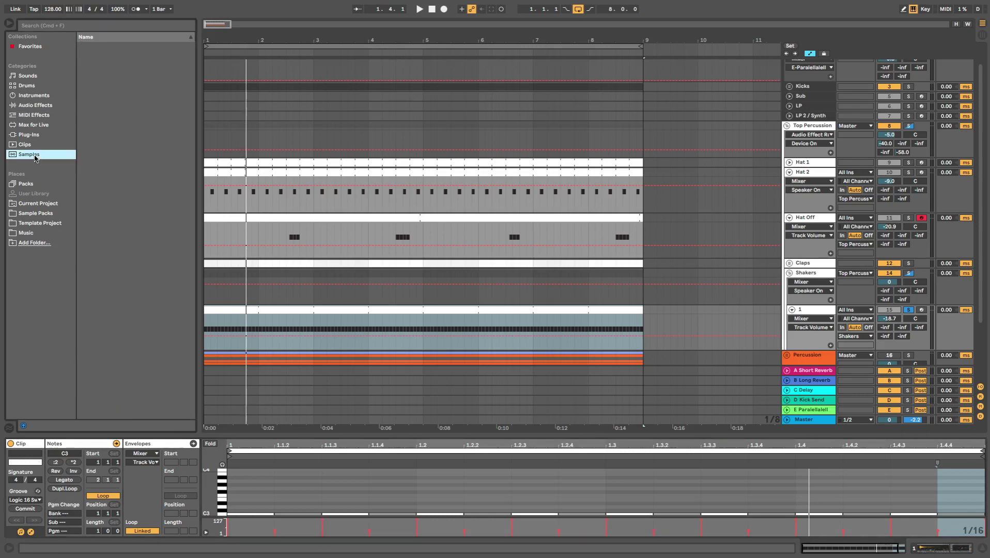
left_click(100, 25)
type("swing")
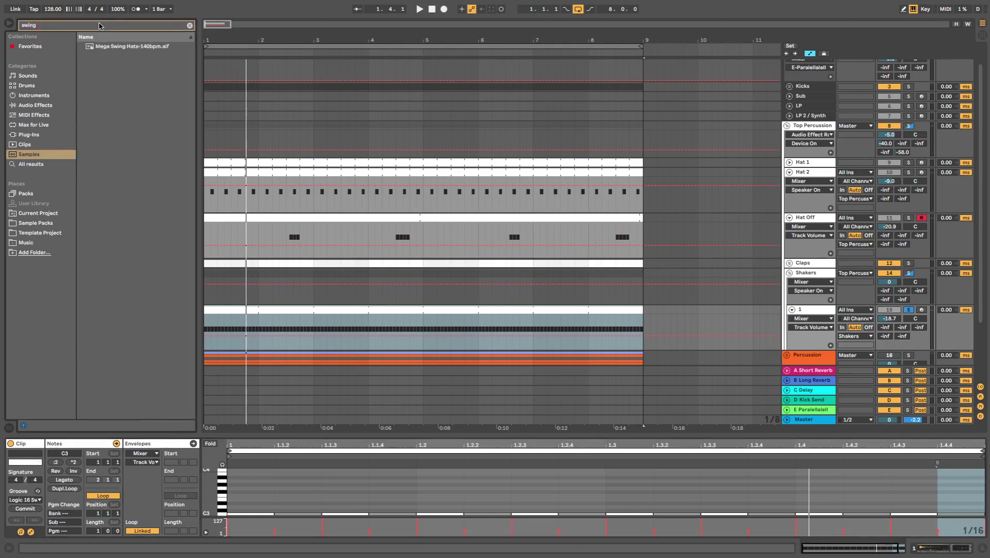
left_click(23, 164)
left_click(125, 312)
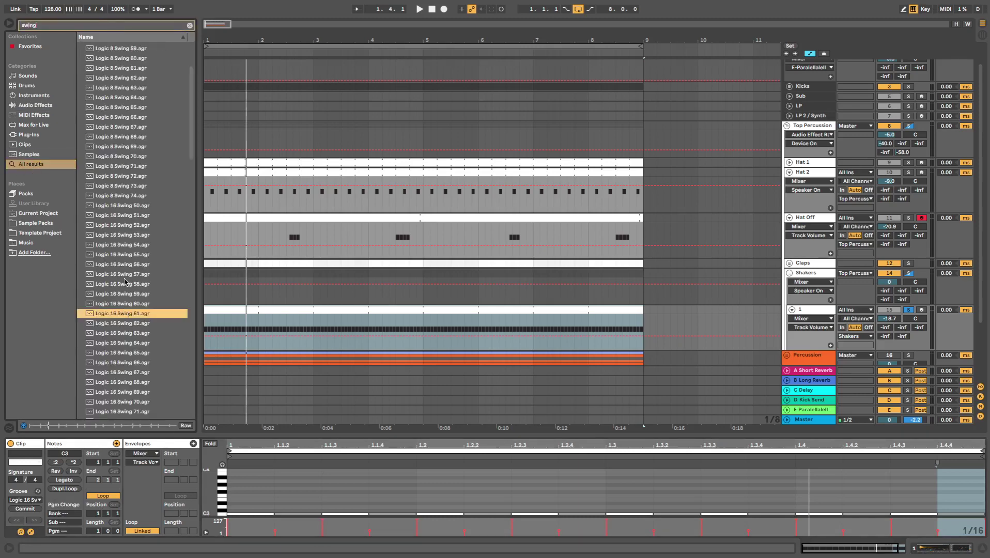
left_click(126, 283)
left_click(35, 499)
left_click(35, 498)
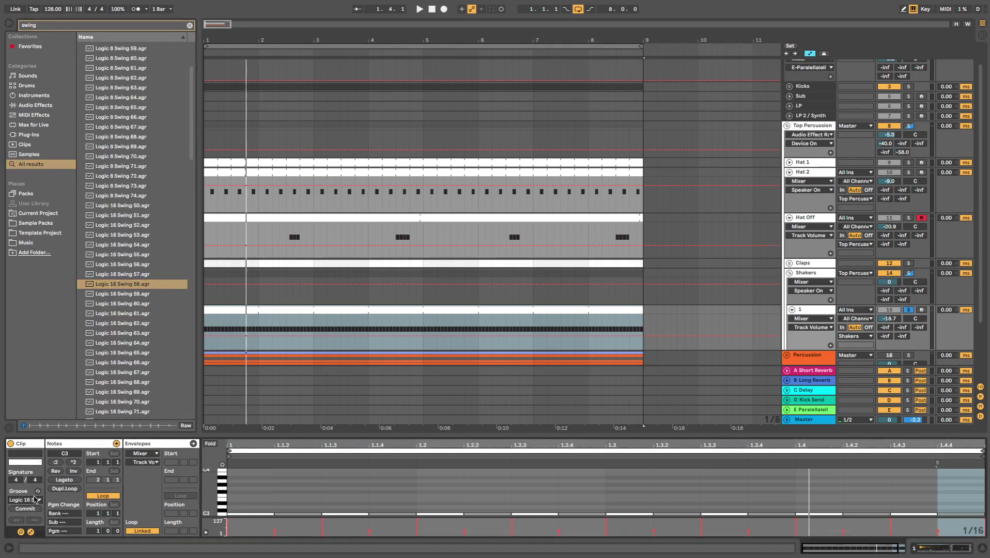
Collapse the Top Percussion group, play the loop without solo, and view the Bottom and Sub device chains.
left_click(787, 126)
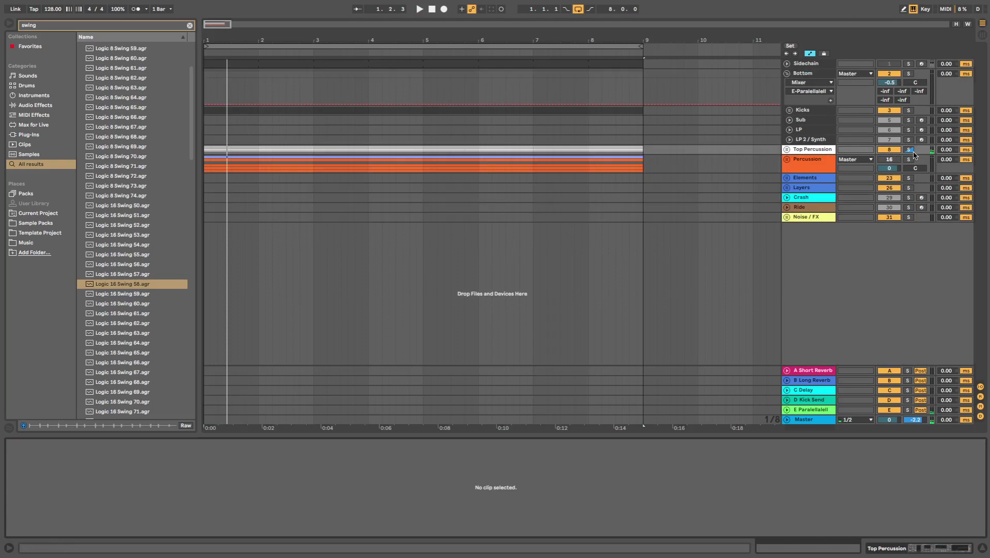
key("space")
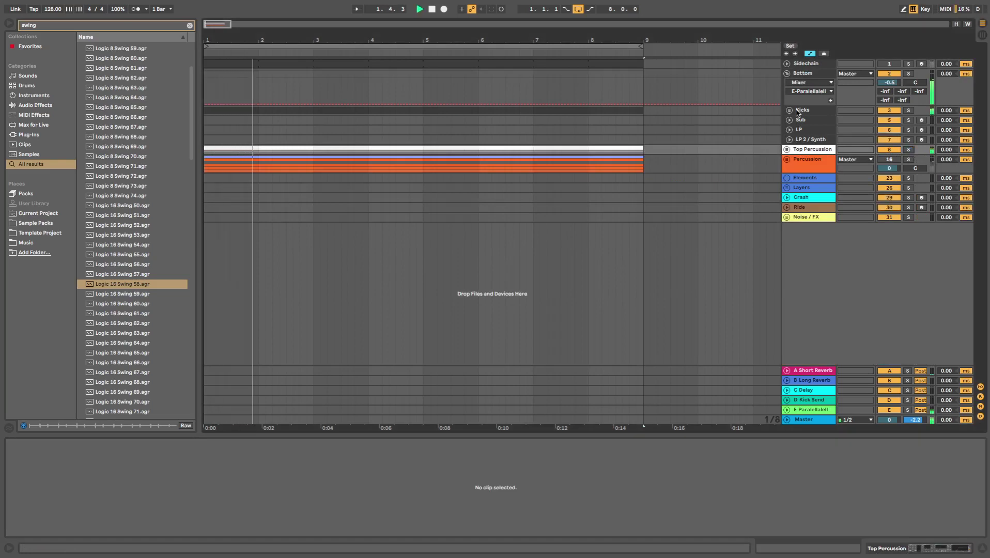
left_click(802, 74)
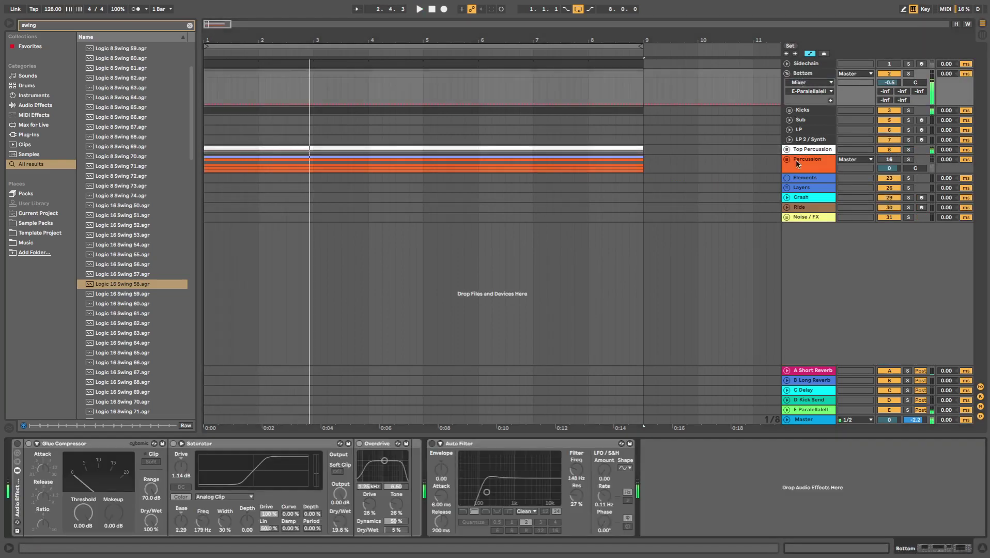
left_click(809, 120)
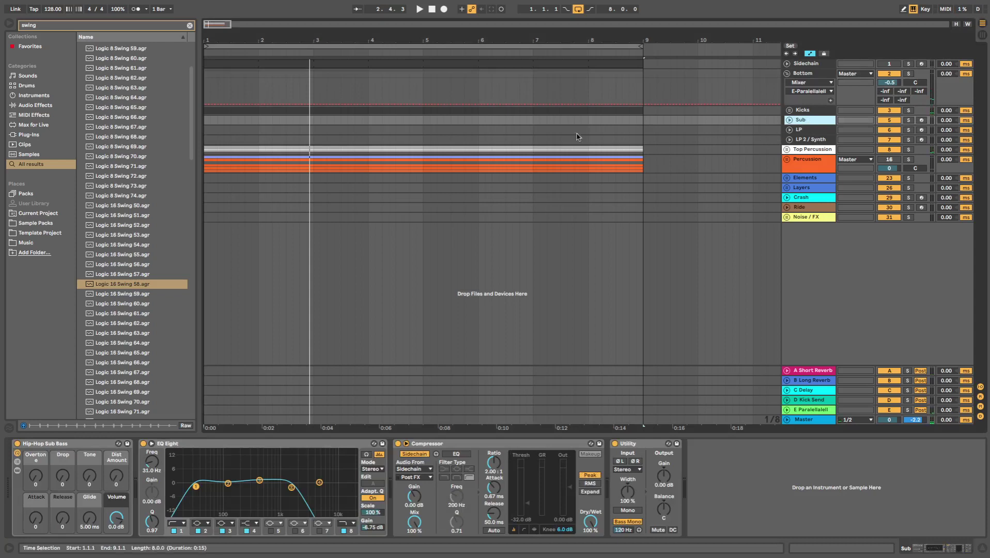
Delete the LP and LP 2 / Synth tracks from the Bottom group.
left_click(818, 133)
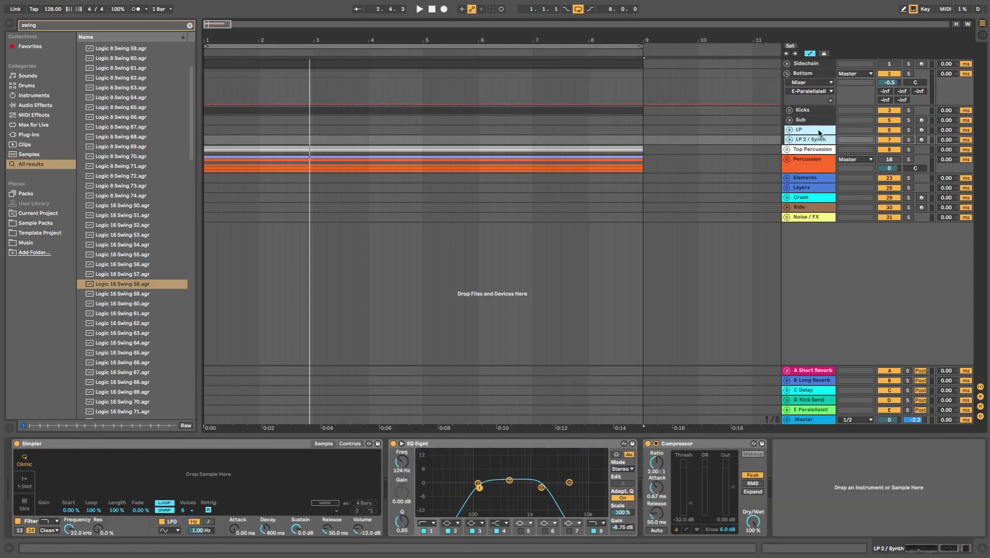
key("Delete")
Expand and select the Sub track, and clear the browser search.
left_click(788, 120)
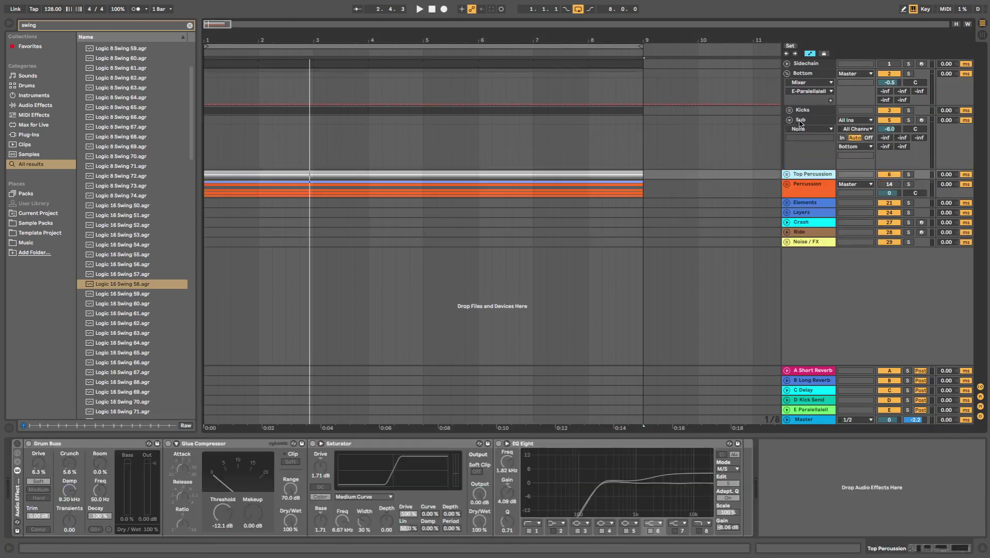
left_click(798, 121)
left_click(190, 26)
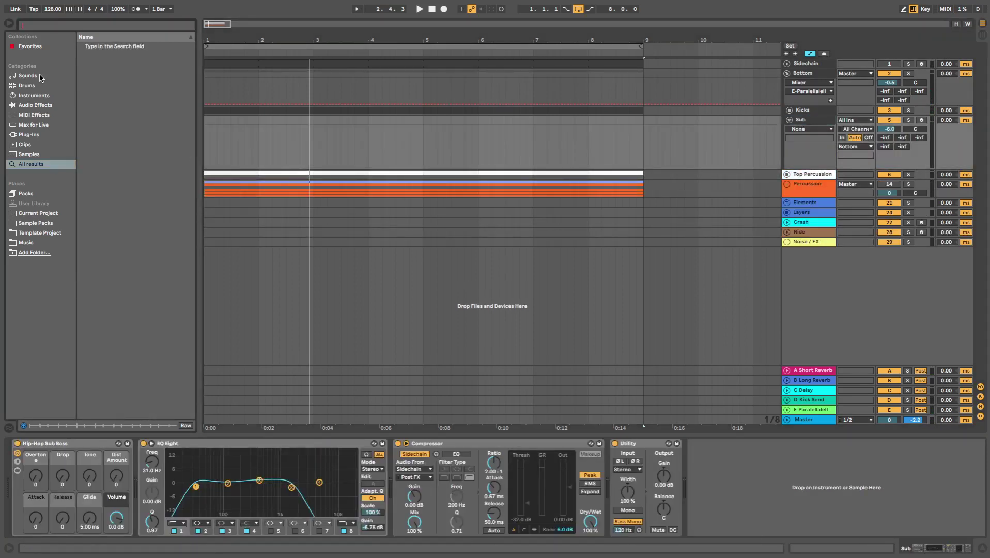
Replace the Hip-Hop Sub Bass instrument on the Sub track with an empty Instrument Rack from the instrument library.
left_click(35, 97)
left_click(115, 135)
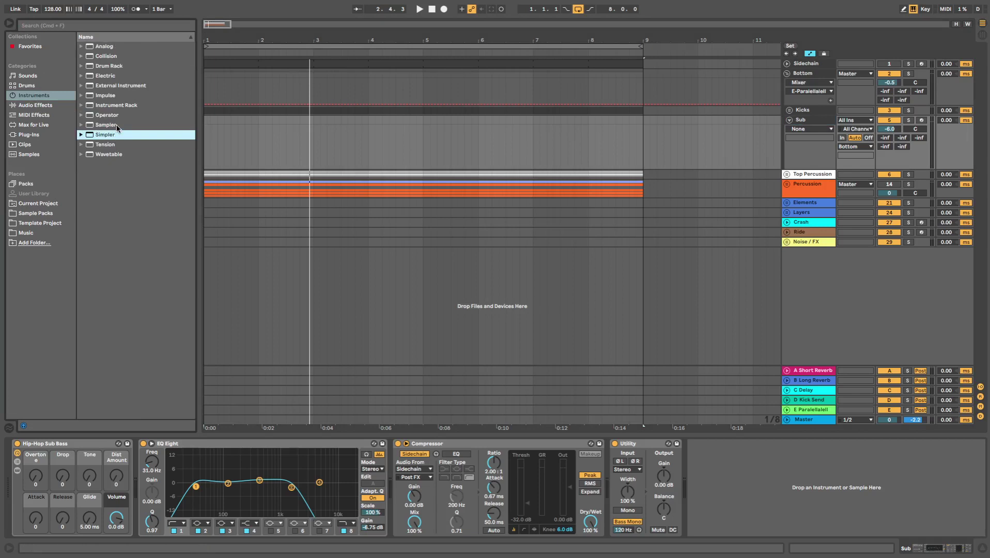
left_click(117, 118)
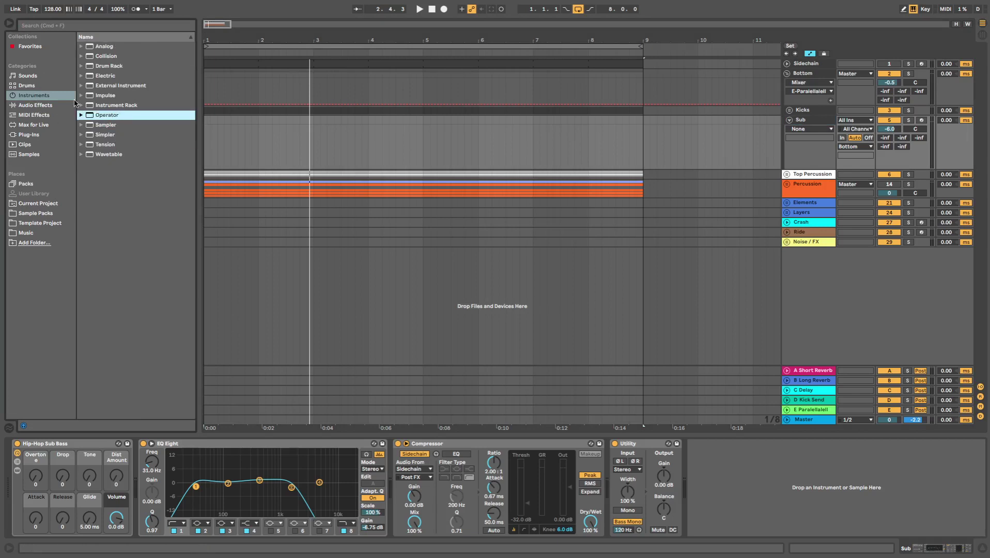
left_click(106, 106)
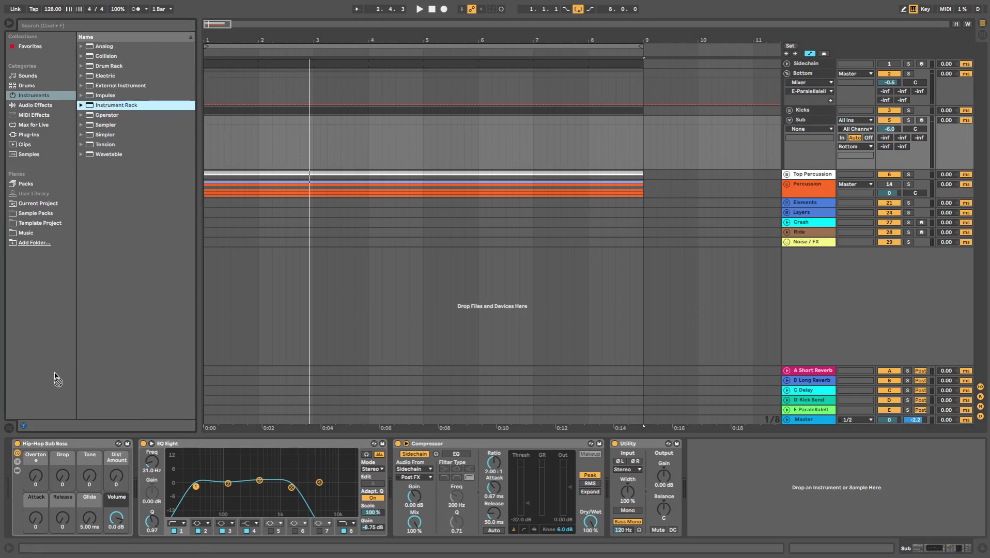
left_click_drag(56, 380, 73, 453)
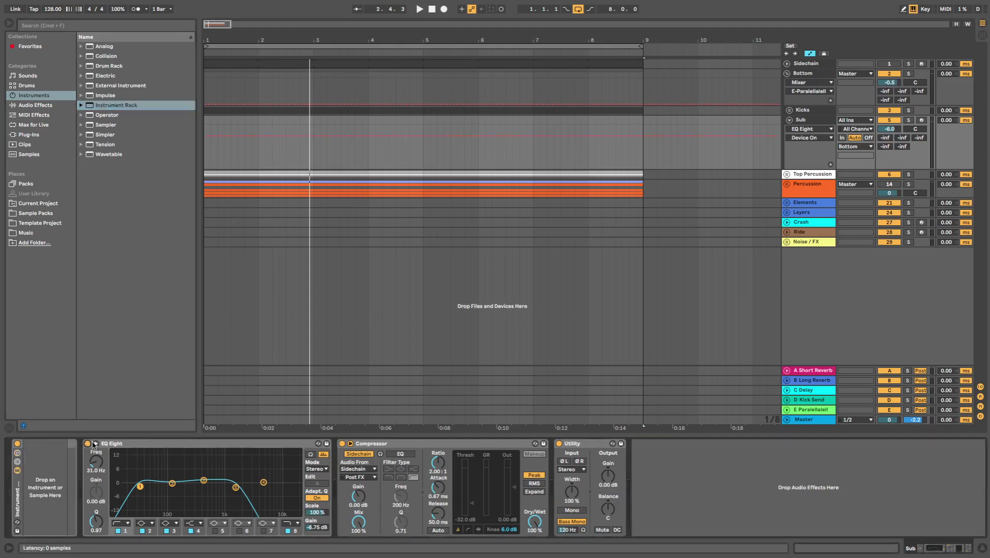
Switch off EQ Eight, Utility and Compressor on the Sub track, and load Operator into its empty Instrument Rack.
left_click(148, 444)
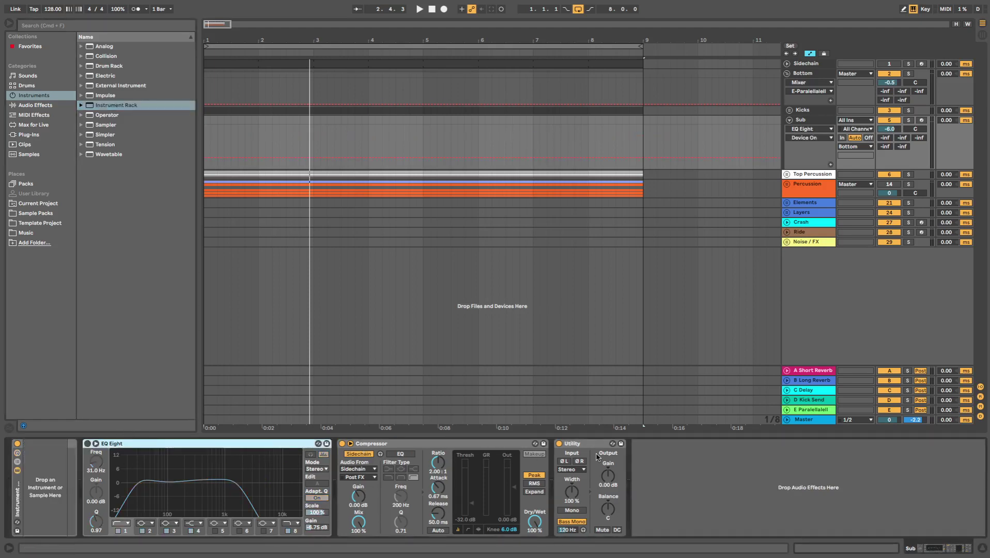
left_click(559, 443)
left_click(342, 443)
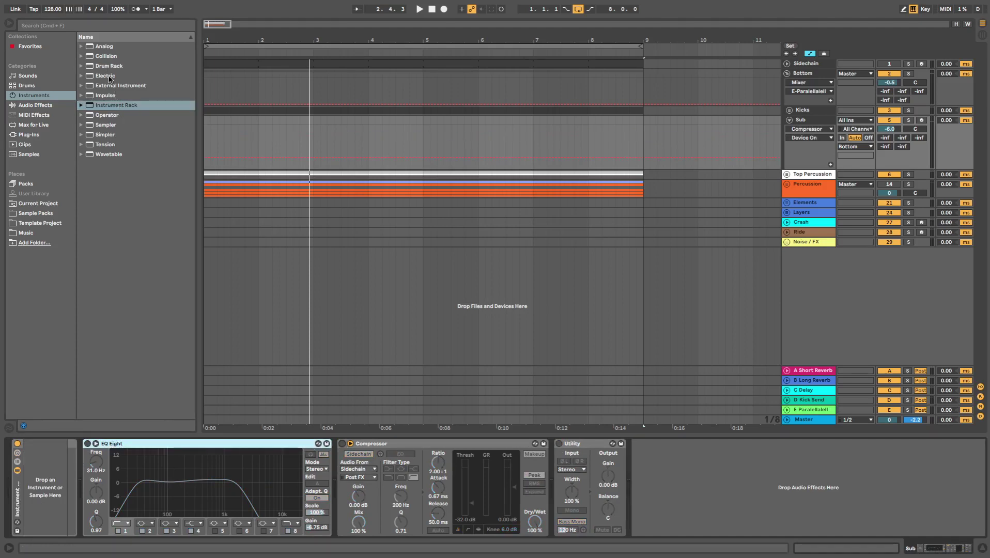
left_click_drag(111, 114, 57, 456)
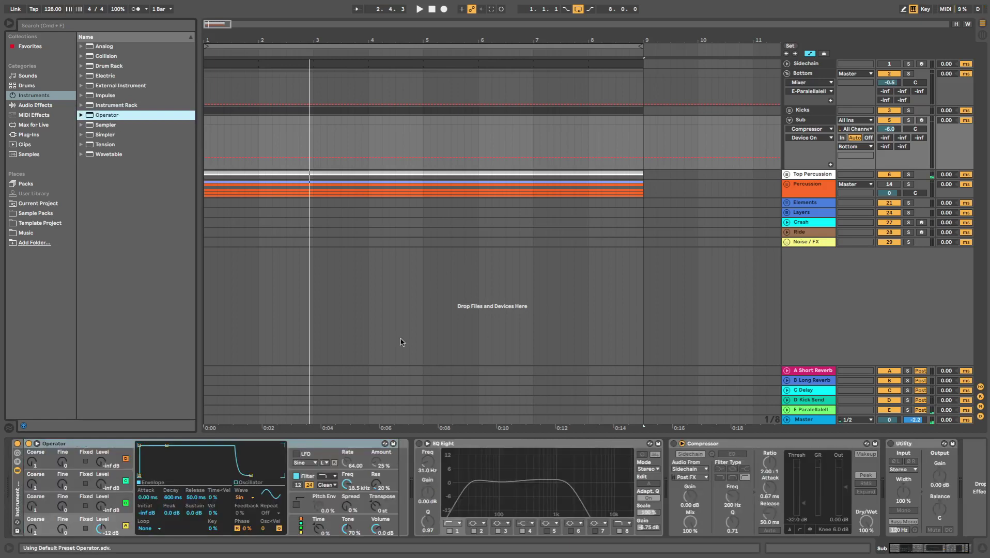
Arm the Sub track and audition Operator from the computer keyboard over the loop, shifting the keyboard octave to C1–D2.
left_click(921, 121)
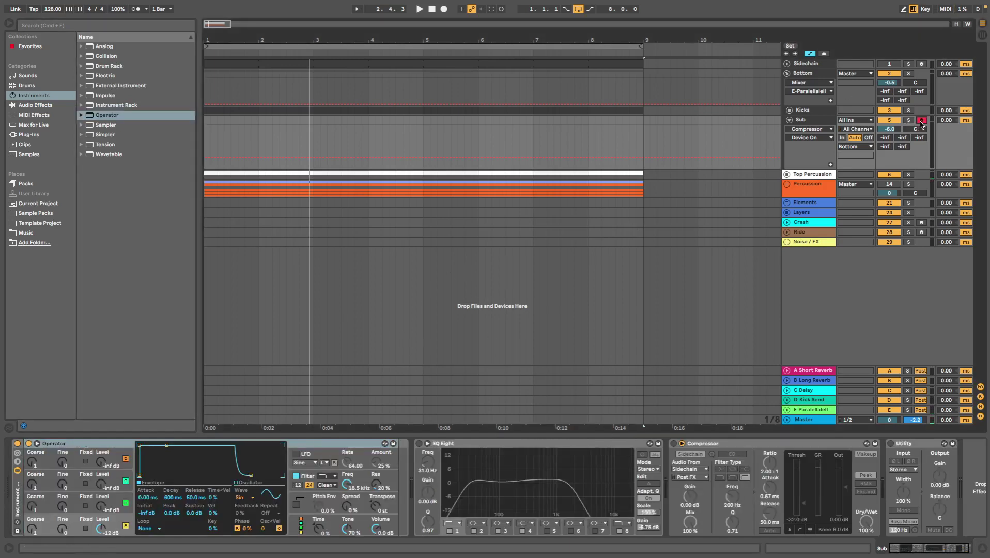
key("a")
key("z")
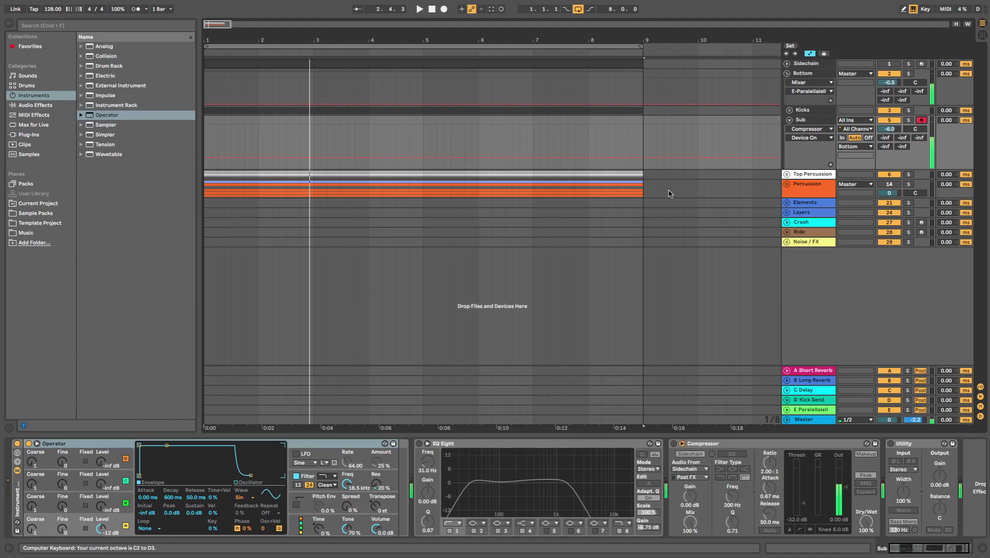
key("space")
key("x")
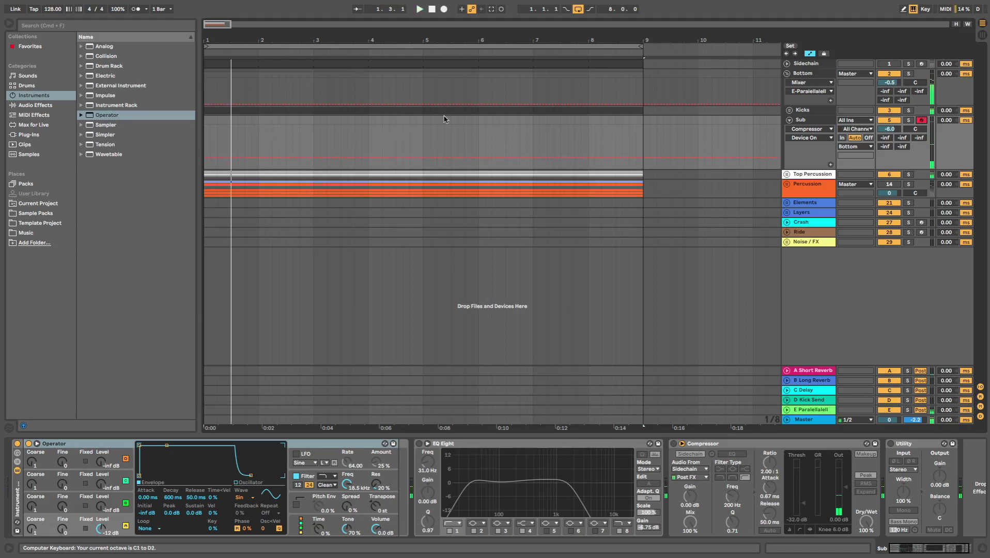
Expand the Kicks group and add a Tuner after the Glue Compressor on the Kick track.
left_click(797, 111)
left_click(789, 110)
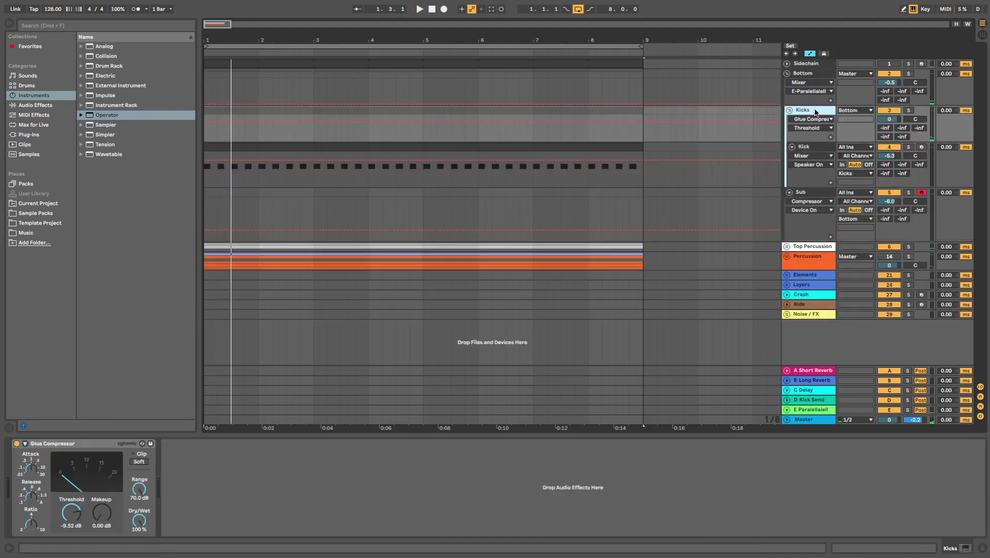
left_click(803, 149)
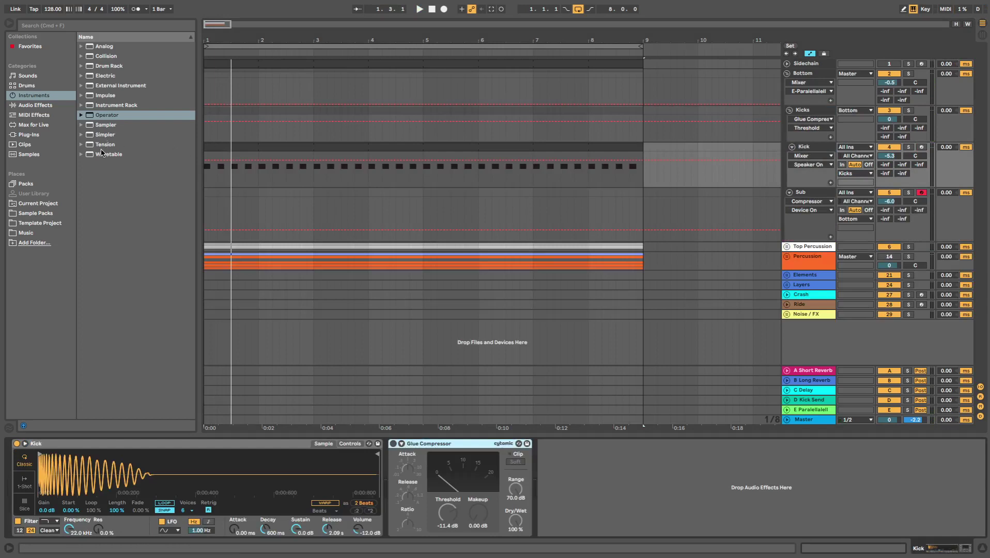
left_click(51, 105)
left_click(49, 97)
left_click(50, 105)
scroll(118, 227, "down", 1)
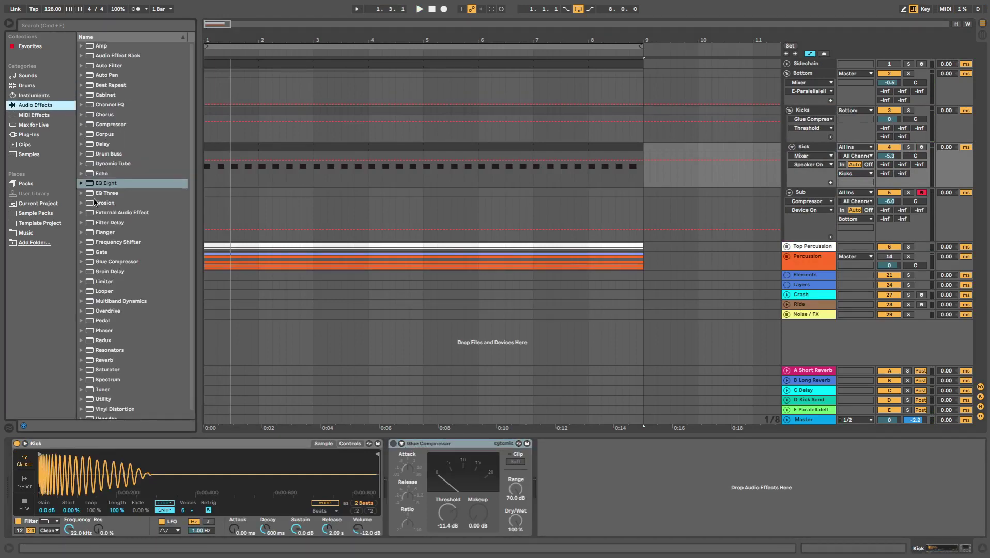
scroll(105, 390, "up", 1)
left_click(105, 390)
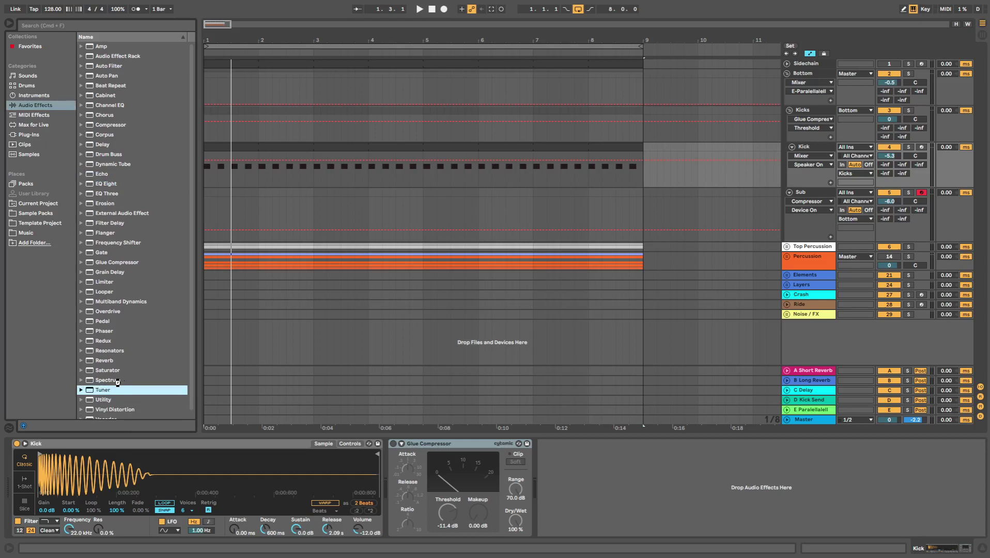
left_click_drag(525, 453, 640, 488)
Play the loop to read the kick's pitch on the Tuner and compare it with sub notes in the C2–D3 keyboard octave.
key("space")
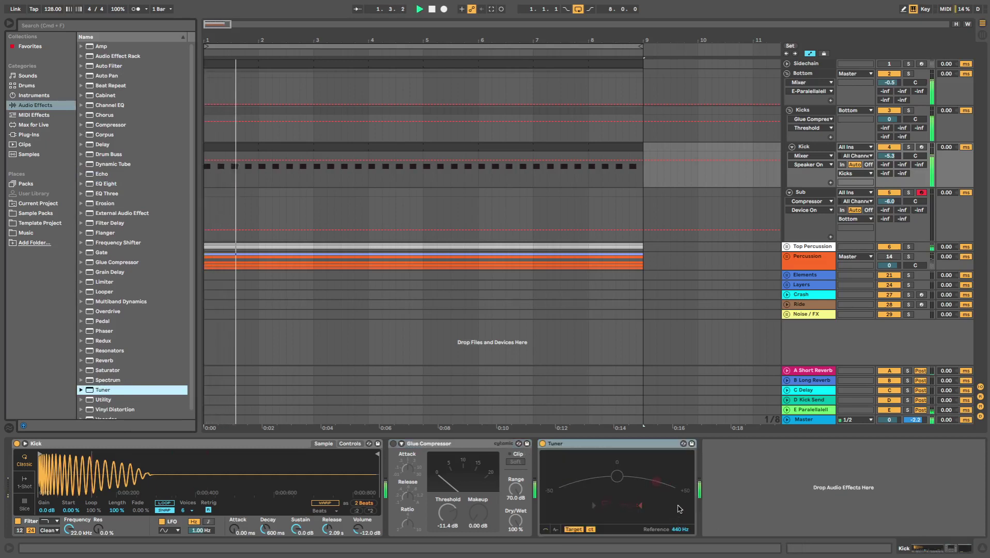
key("space")
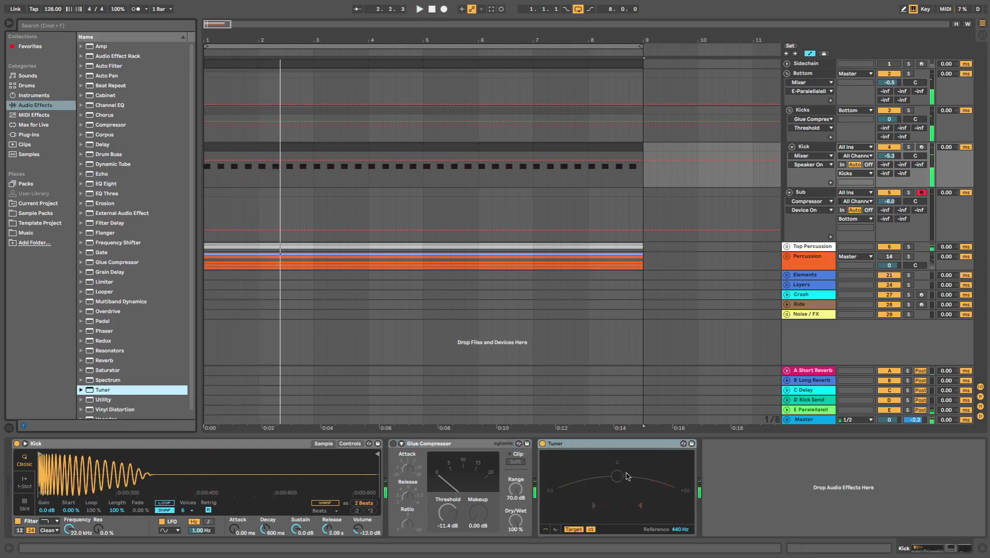
key("space")
key("space")
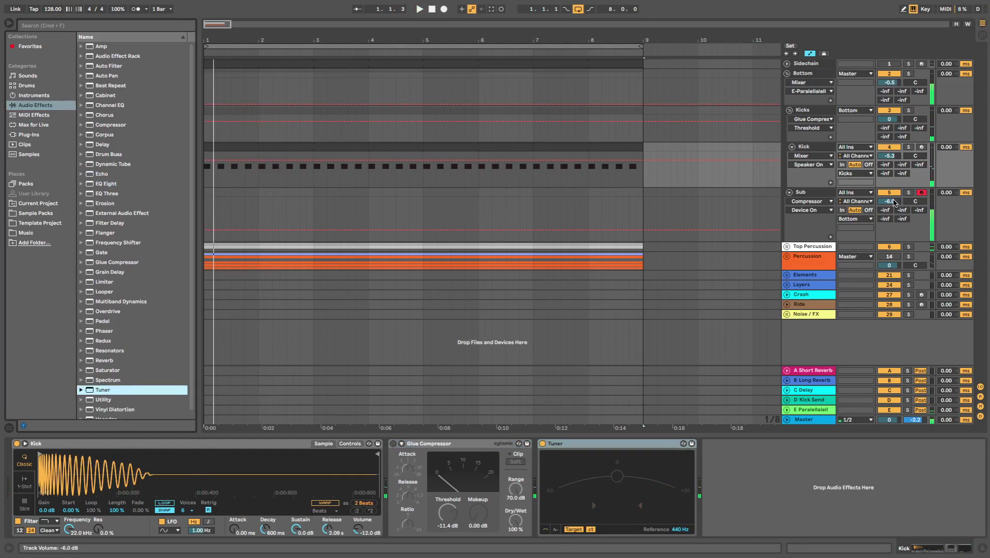
key("z")
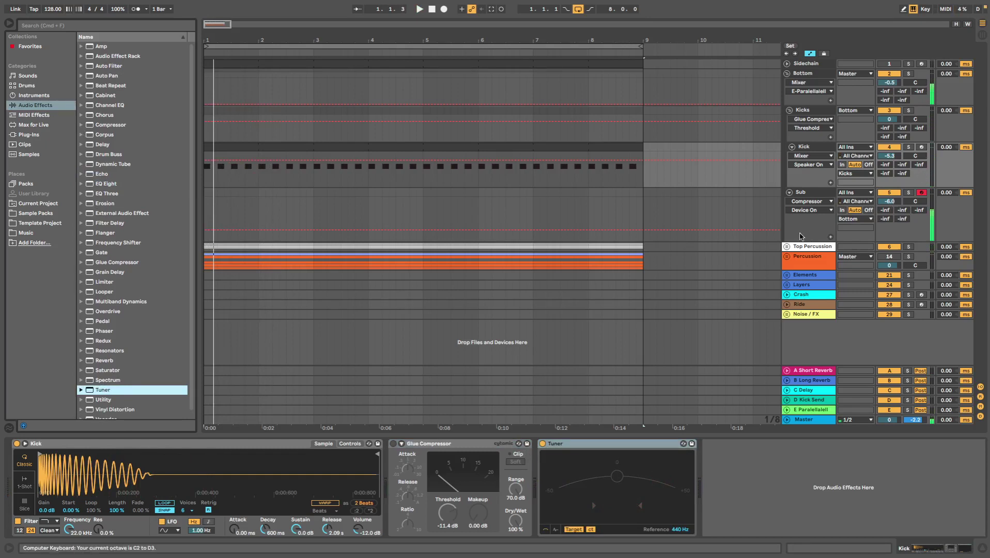
Create an empty one-bar MIDI clip on the Sub track from bar 1 to bar 2.
left_click(218, 203)
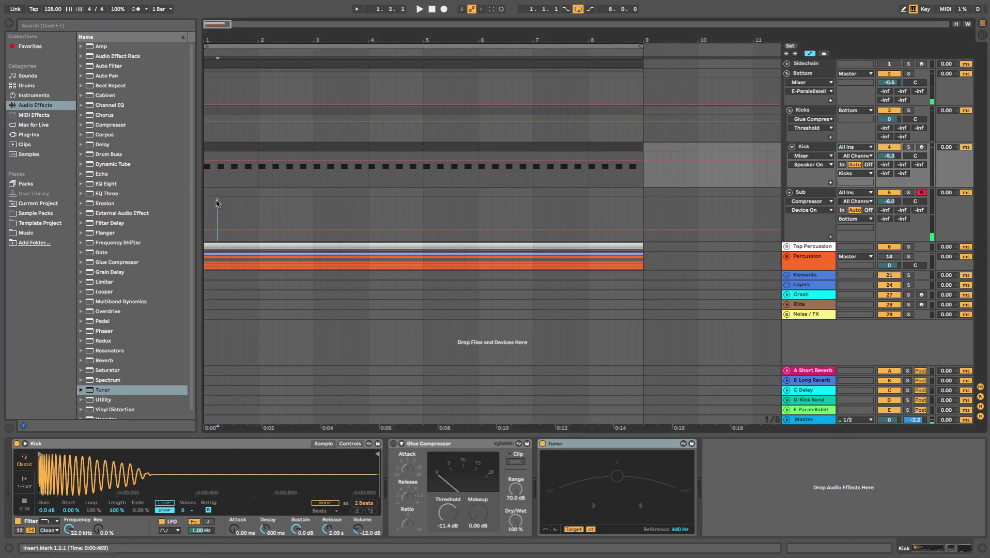
left_click_drag(261, 205, 178, 192)
key("super+shift+m")
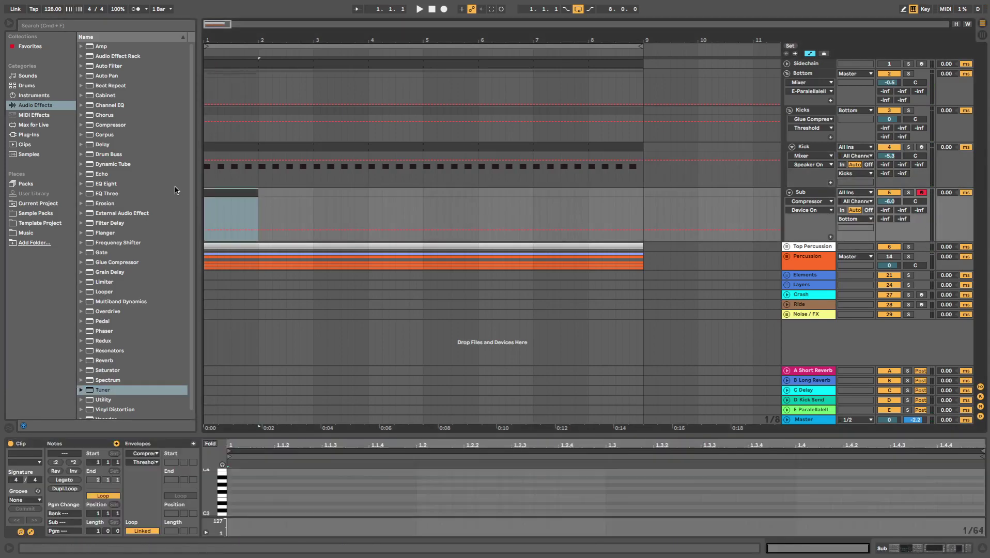
Turn on Draw Mode and set the Sub clip's note grid to a fixed 1/16.
key("b")
key("space")
key("space")
right_click(397, 495)
left_click(432, 485)
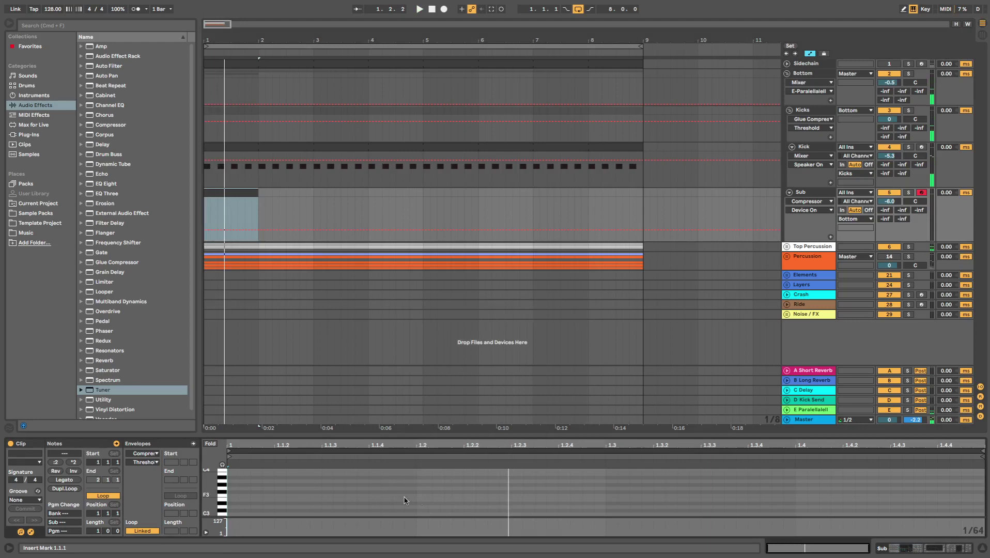
right_click(387, 496)
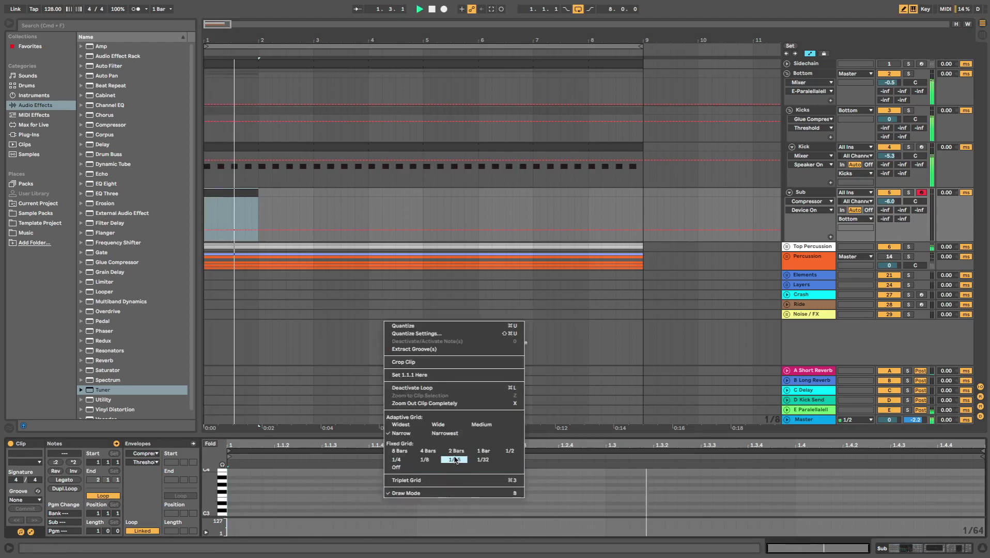
left_click(455, 459)
Place a 1/16 note at 1.1.2 in the Sub clip, trying several pitches and settling on G2.
left_click(277, 510)
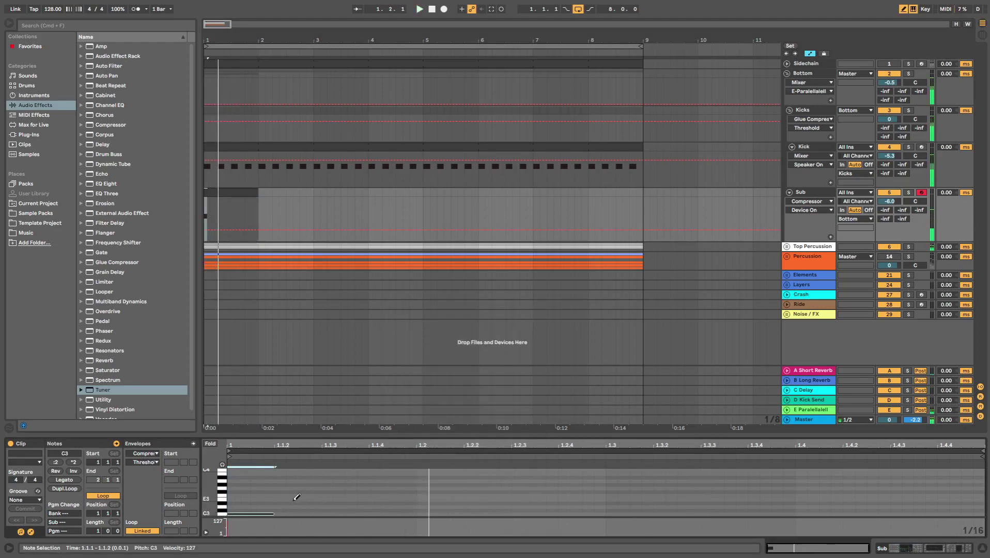
key("Right")
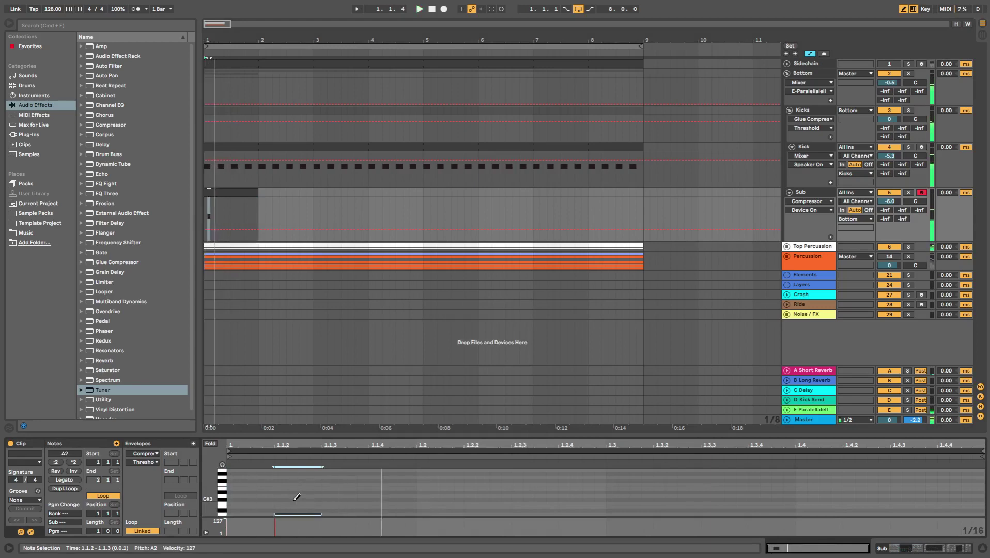
key("Down")
key("Down")
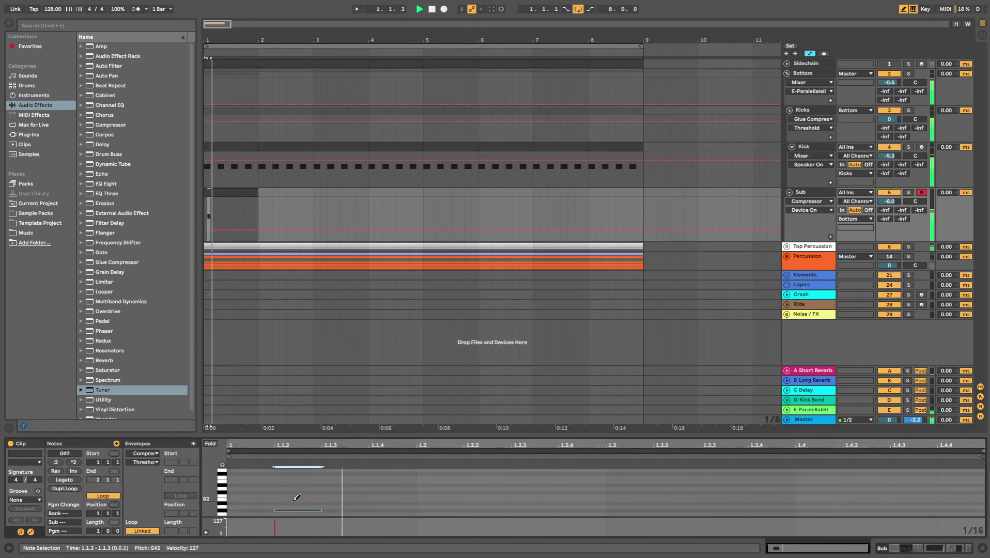
key("Up")
left_click(294, 510)
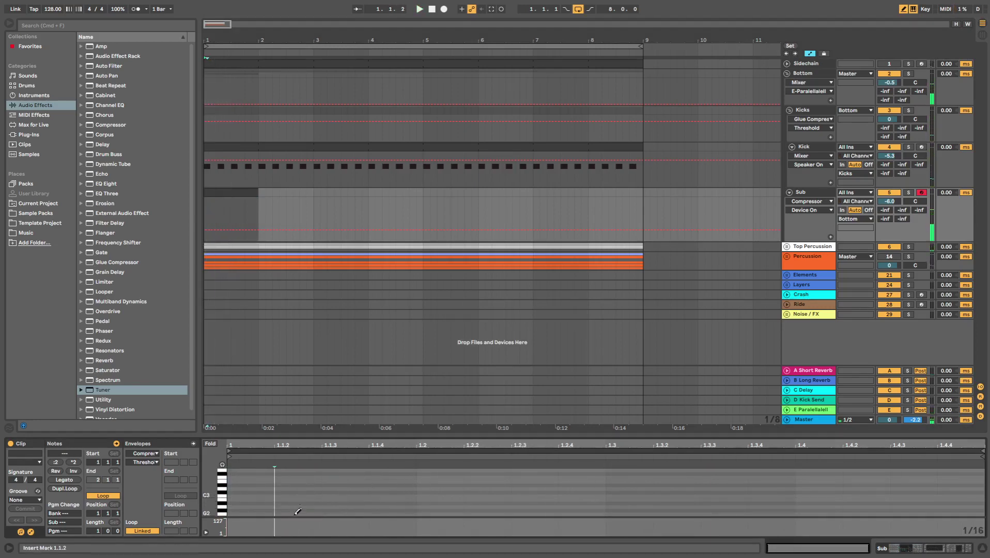
left_click(294, 514)
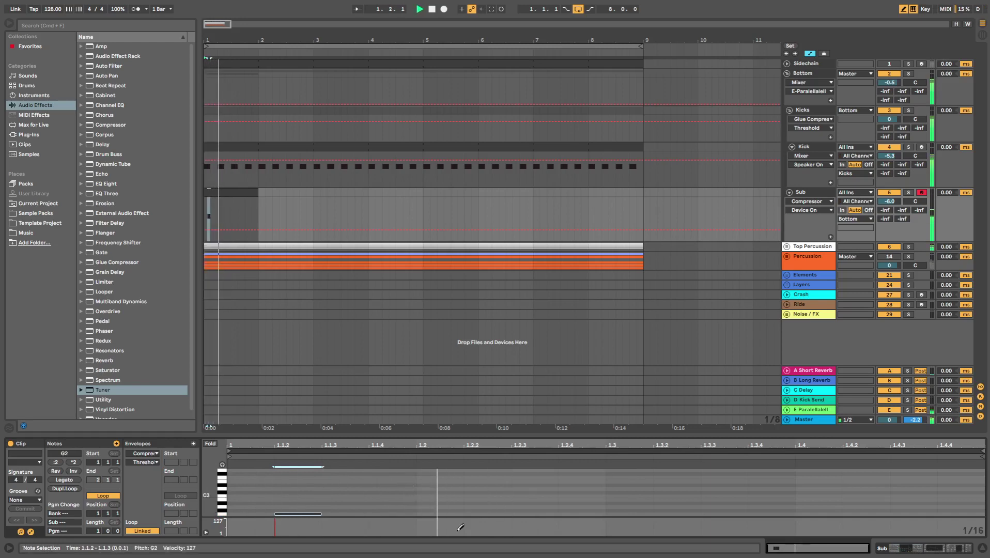
left_click(488, 513)
scroll(535, 500, "up", 2)
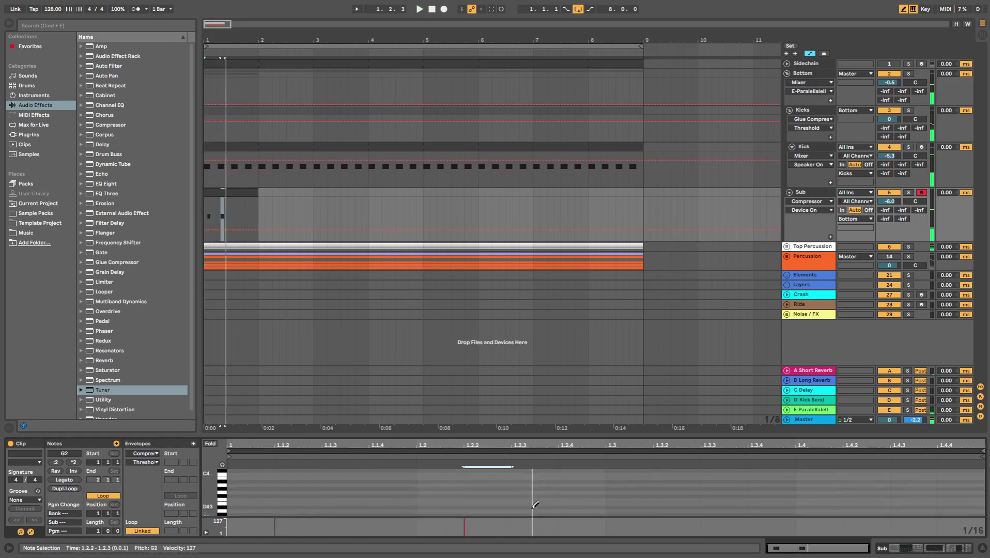
scroll(535, 500, "down", 3)
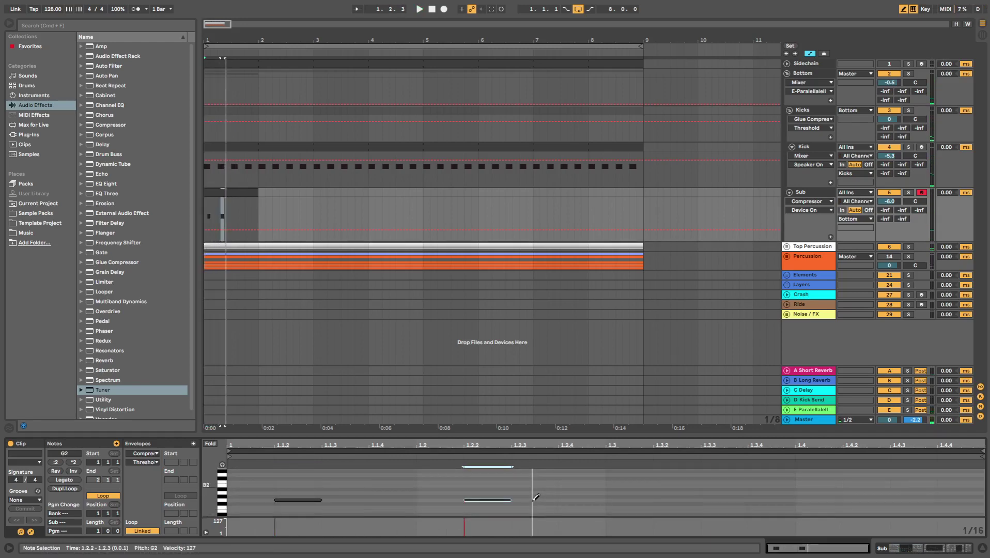
left_click(486, 500)
Draw a 1/16 E3 note in the Sub clip and shift it to 1.2.1 while checking it against the loop.
scroll(487, 499, "up", 3)
left_click(488, 490)
key("space")
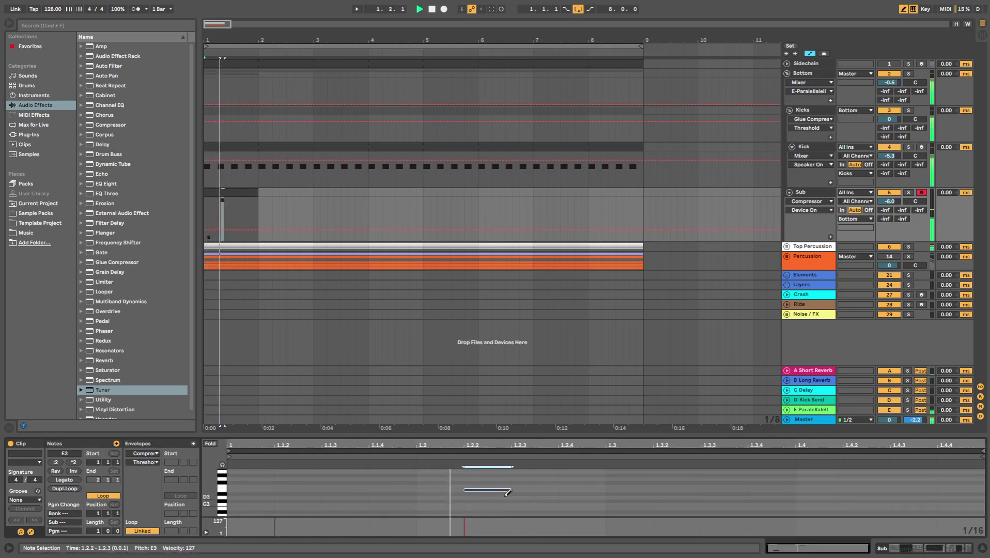
key("space")
key("space")
key("Left")
key("space")
key("space")
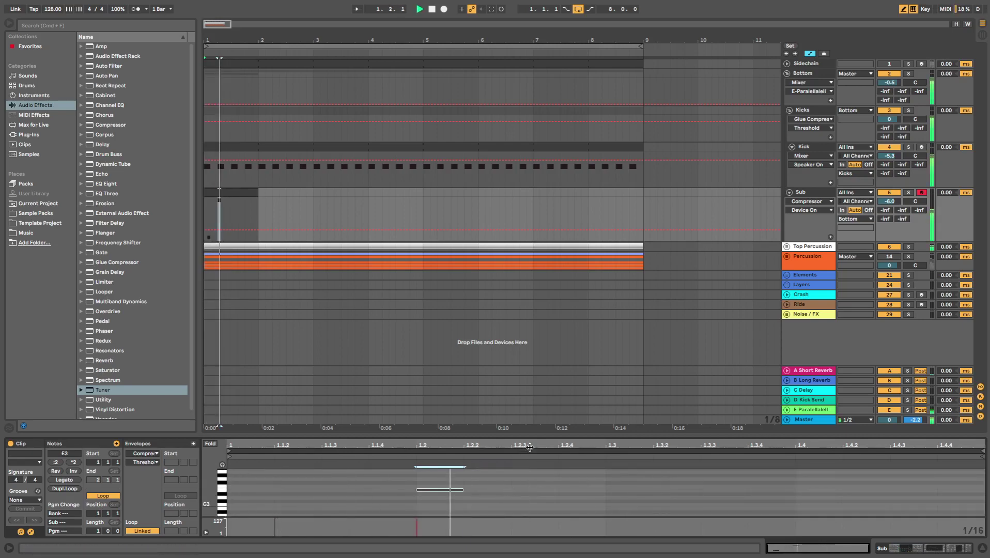
Enlarge the note editor, then lengthen the G2 note to end at 1.2.1 and the E3 note to end at 1.2.4.
left_click_drag(535, 436, 528, 200)
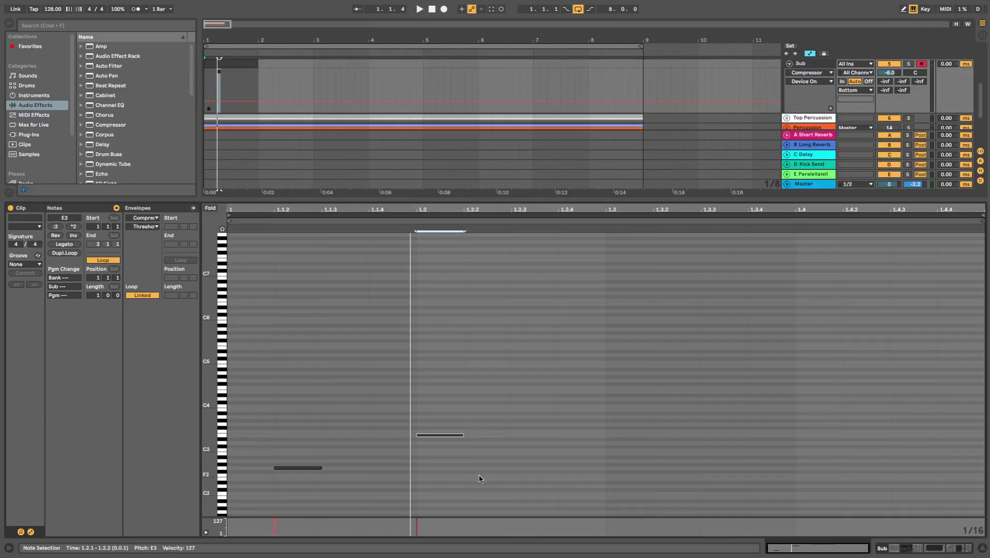
key("space")
key("space")
left_click_drag(321, 468, 419, 476)
key("space")
key("space")
key("space")
left_click_drag(463, 435, 554, 451)
key("space")
Draw three consecutive 1/16 G2 notes at 1.3.1, 1.3.2 and 1.3.3 in the Sub clip.
key("b")
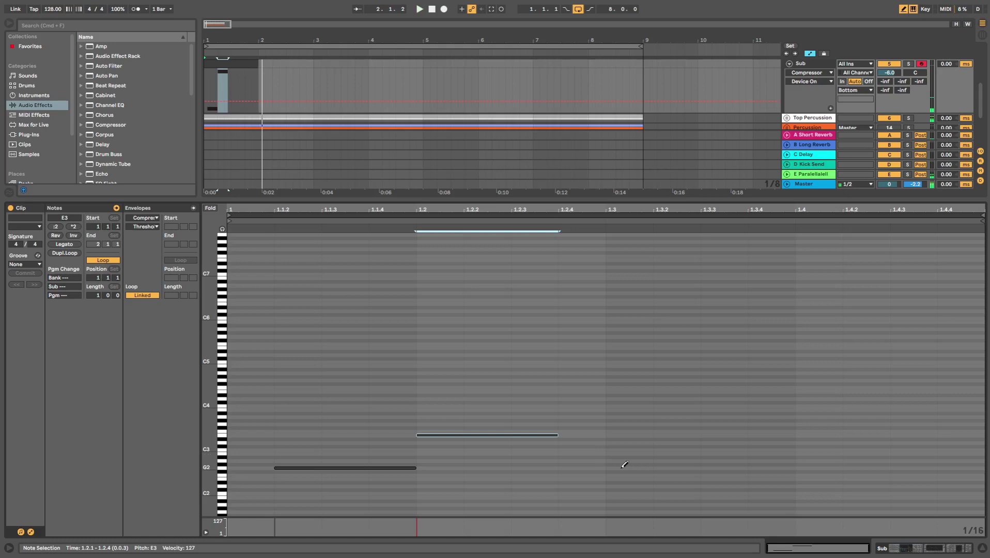
left_click(626, 467)
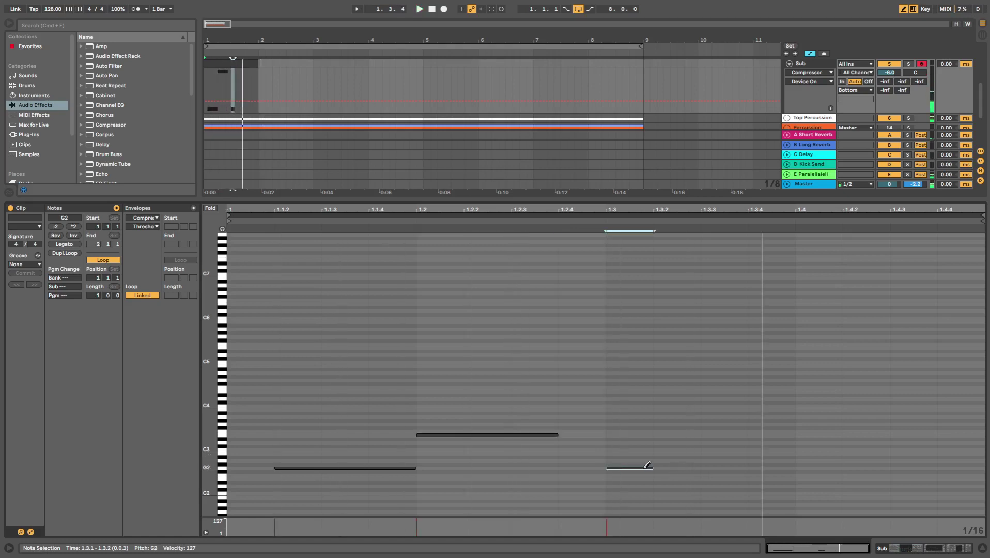
left_click(688, 467)
left_click(736, 467)
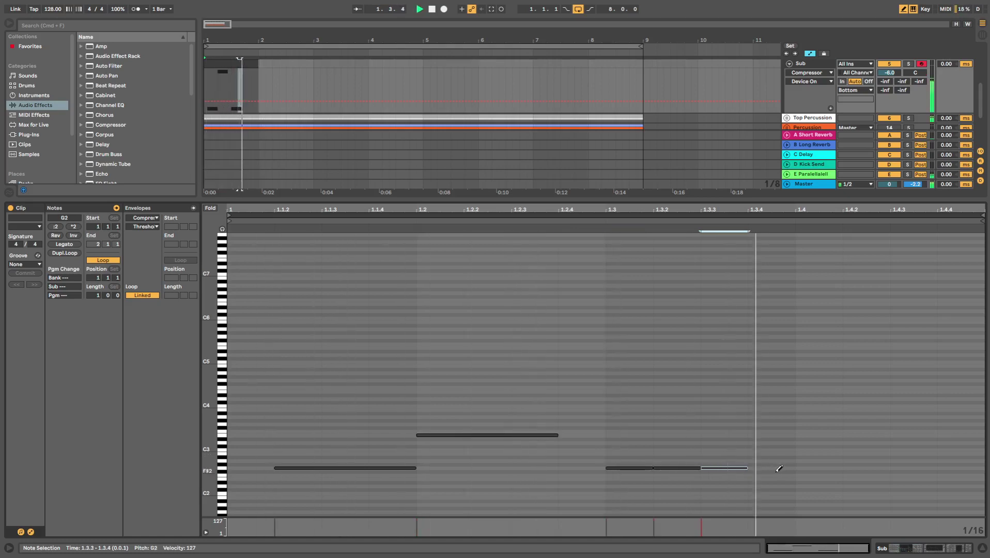
Rework the three short G2 notes into two separate 1/16 G2 notes at 1.2.4 and 1.3.2 in the Sub clip.
left_click(683, 466)
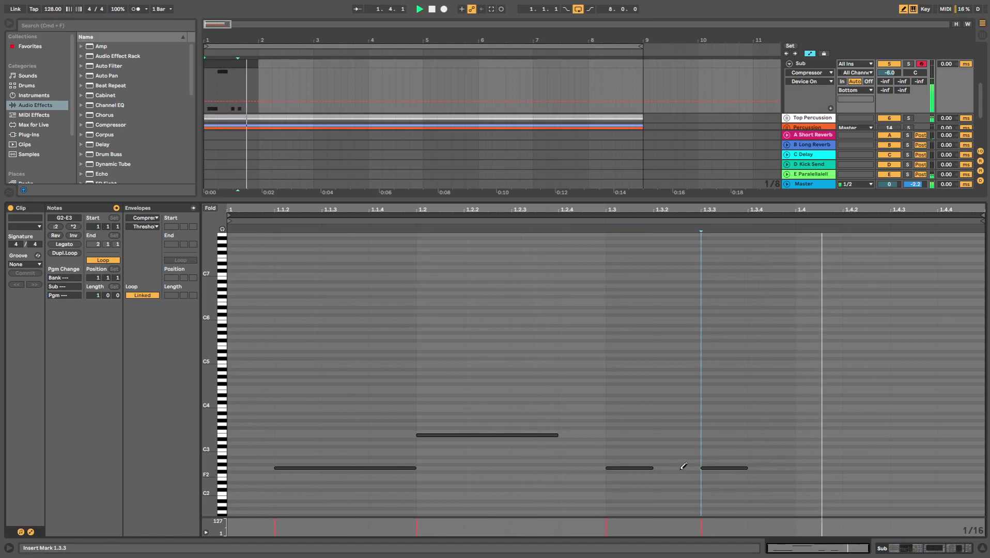
left_click(650, 468)
left_click(675, 467)
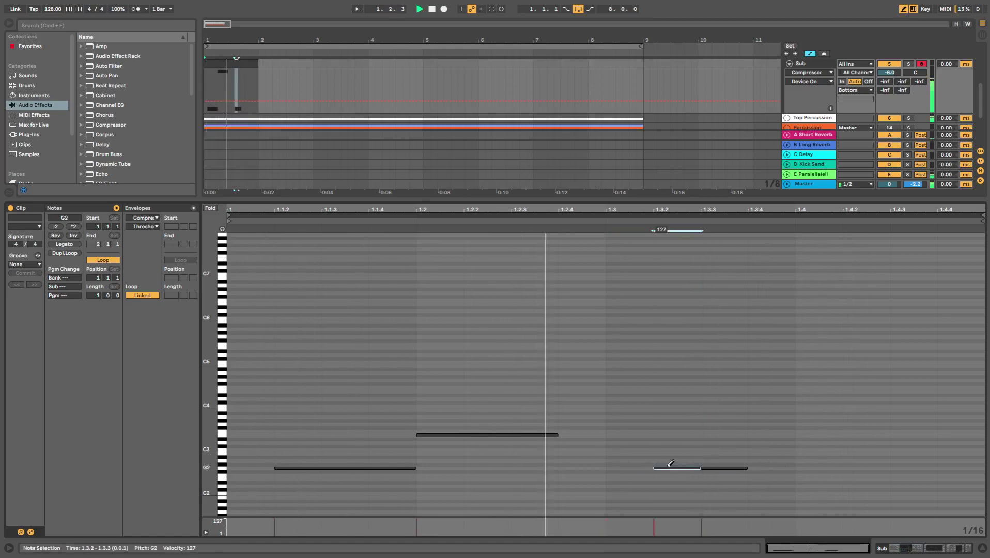
left_click(720, 467)
left_click(605, 467)
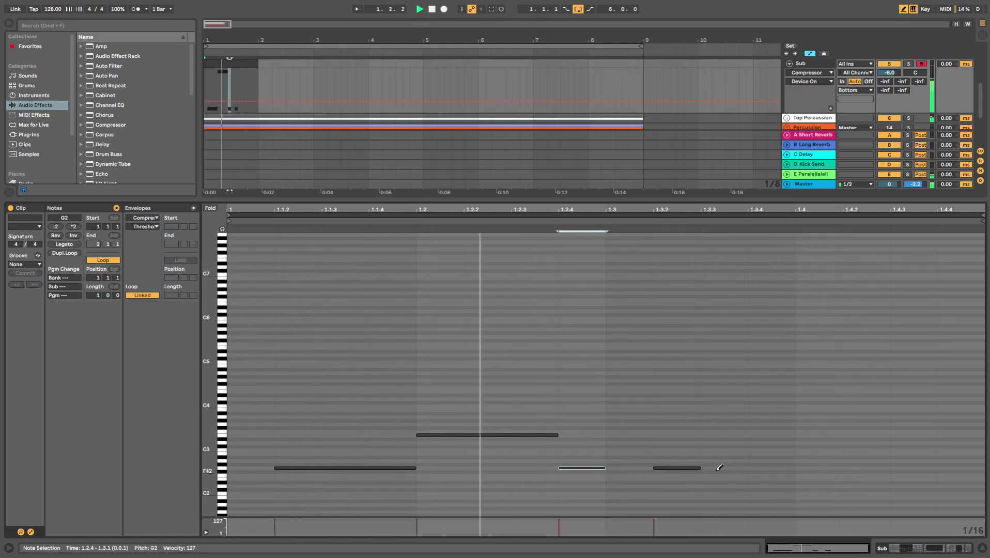
Draw a G2 note at 1.4.1, lengthen it to end at 2.1.1, and extend the Sub clip to bar 9.
left_click(819, 467)
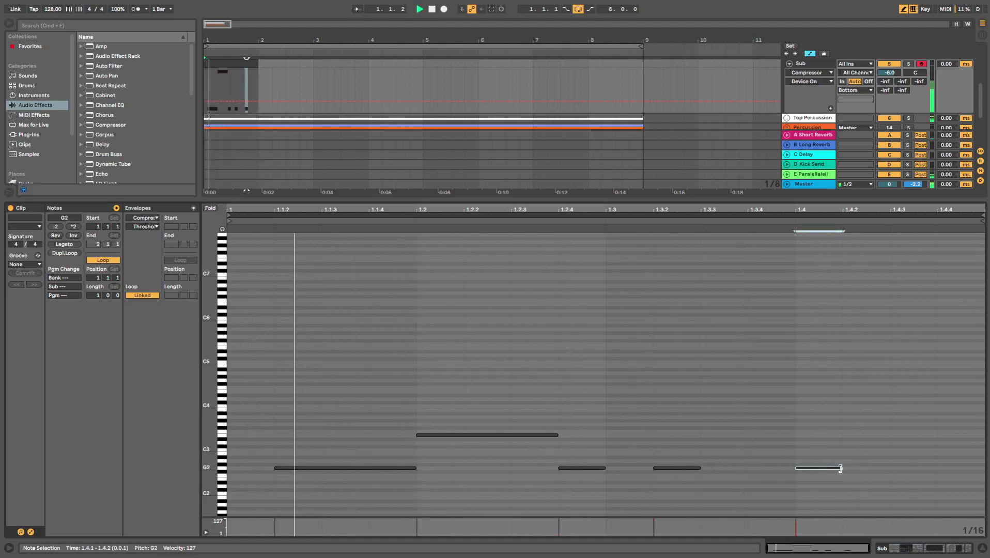
left_click_drag(842, 467, 977, 467)
scroll(510, 361, "up", 2)
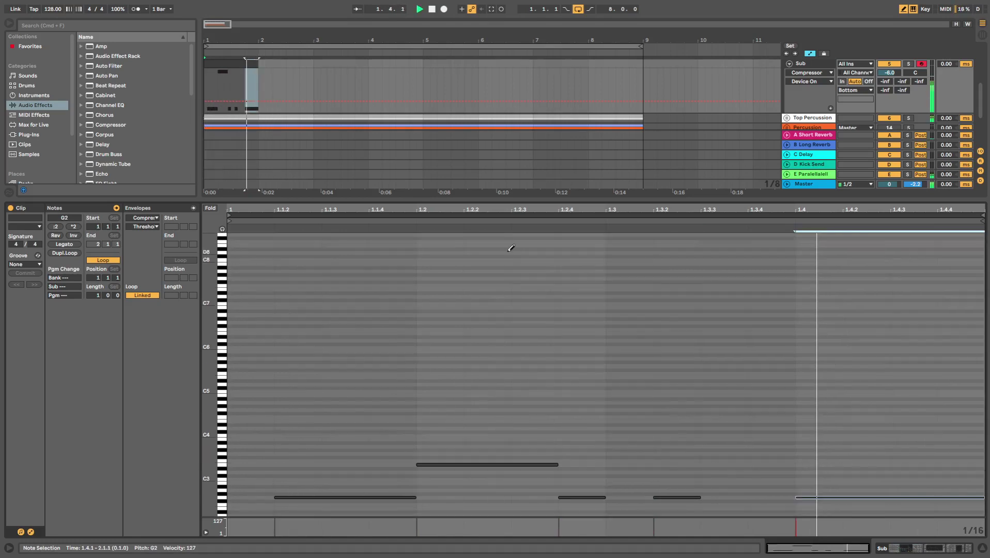
left_click_drag(255, 62, 631, 81)
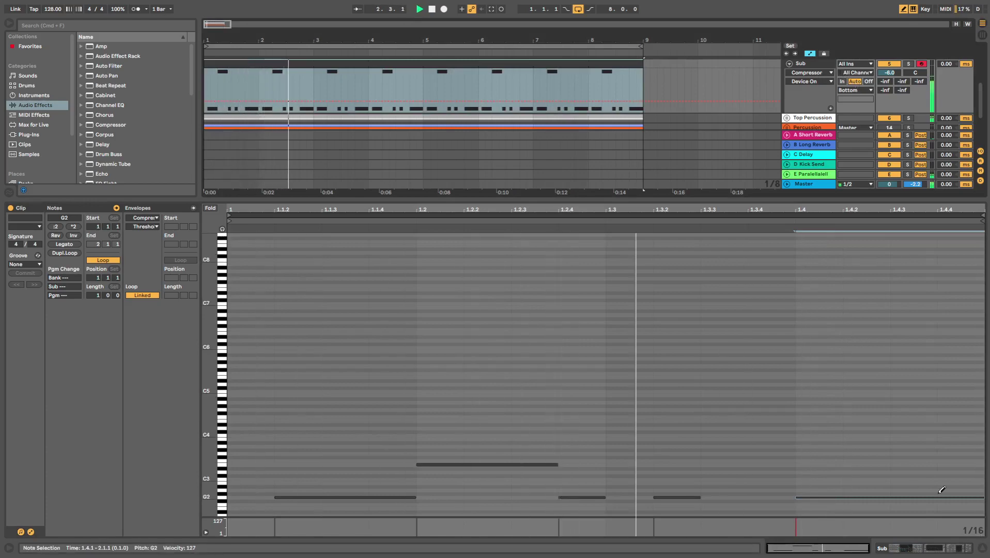
Show the Sub track's device chain, play the bassline, and browse the Instruments category to Analog.
double_click(820, 64)
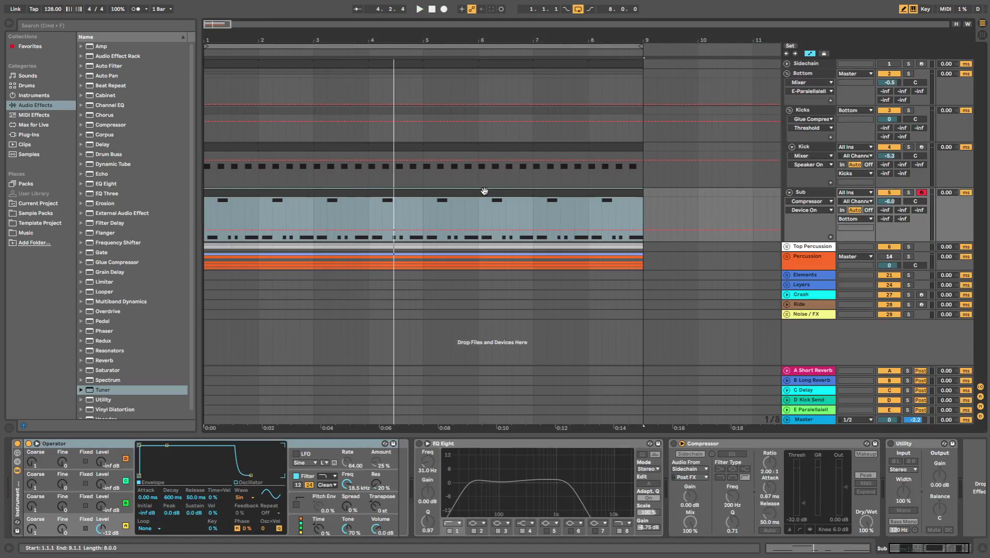
key("space")
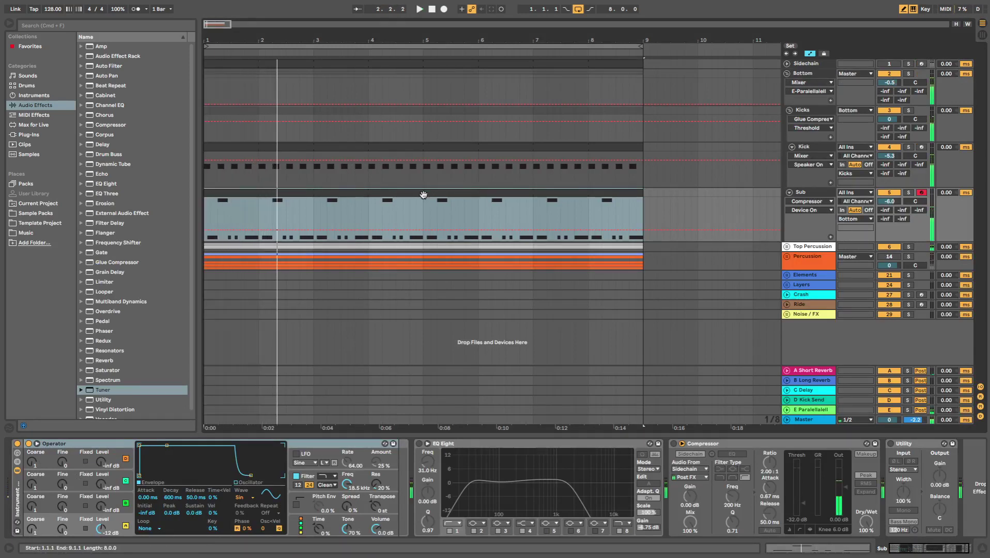
left_click(33, 95)
left_click(123, 47)
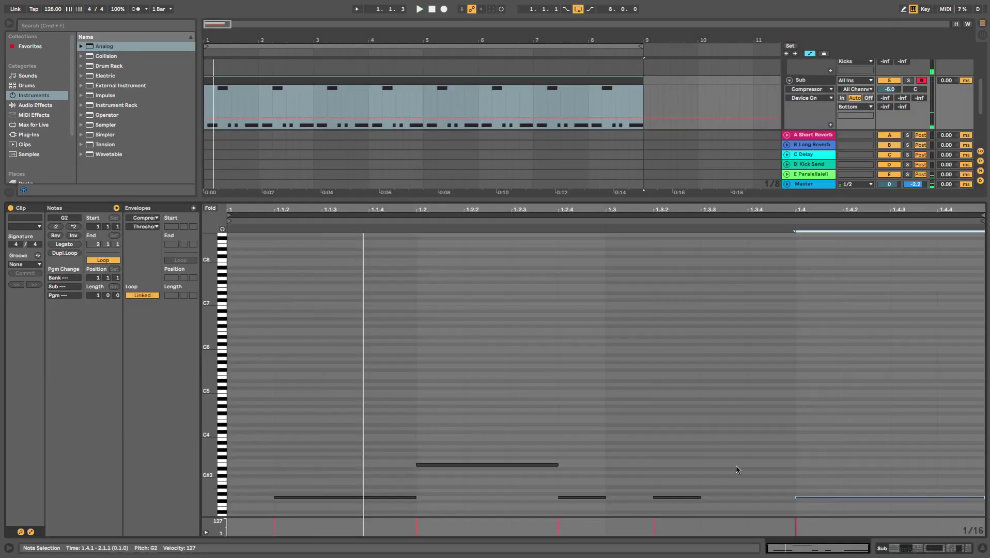
Transpose all notes in the Sub clip down one octave to G1–E2 and play the loop.
left_click_drag(928, 447, 218, 549)
key("shift+Down")
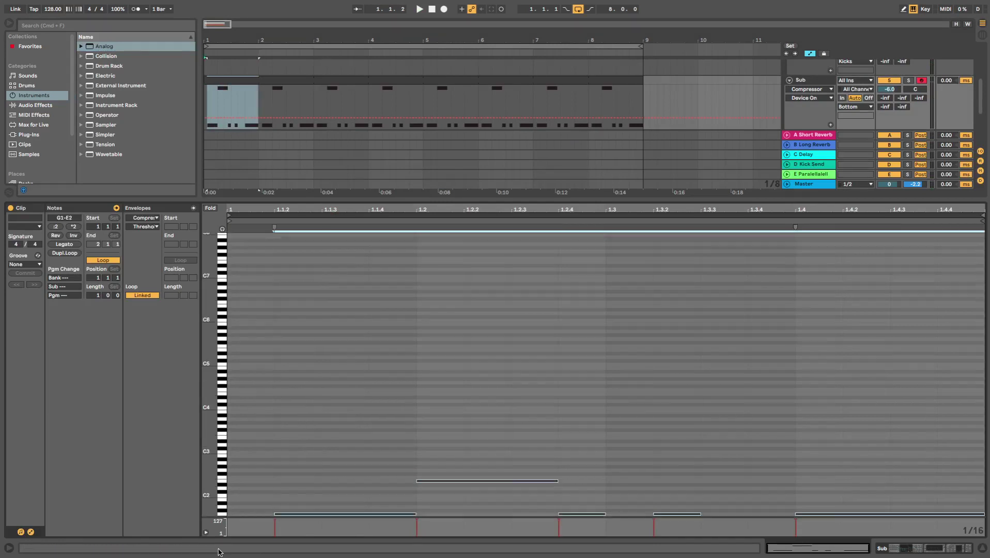
key("space")
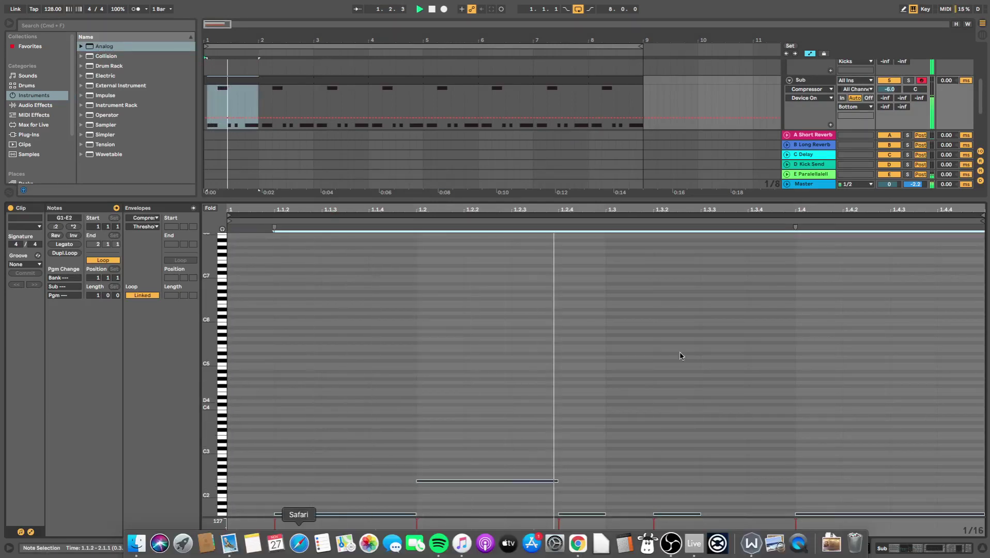
Collapse the note editor, listen to the Sub track soloed, and show its device chain before stopping playback.
left_click_drag(537, 198, 536, 295)
left_click_drag(533, 557, 533, 557)
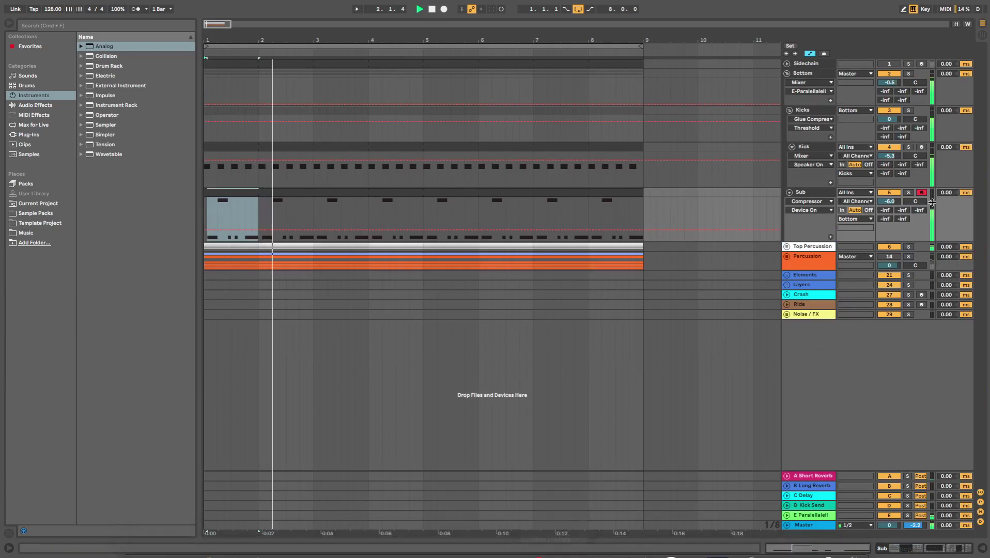
left_click(907, 192)
double_click(809, 192)
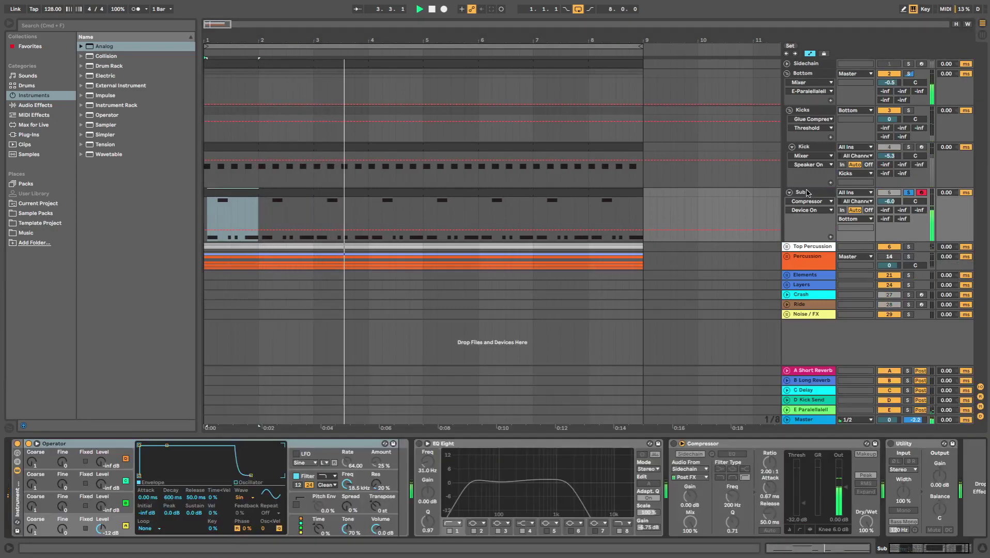
key("space")
Reopen the Sub clip in an enlarged note editor, transpose all its notes down another octave to G0–E1, and play it.
double_click(393, 193)
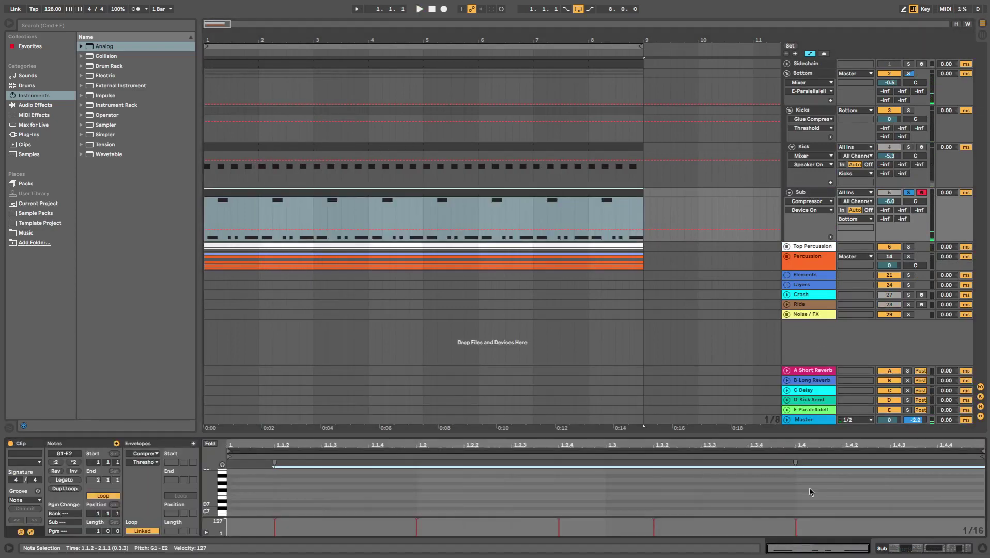
left_click_drag(707, 435, 718, 213)
scroll(742, 449, "down", 4)
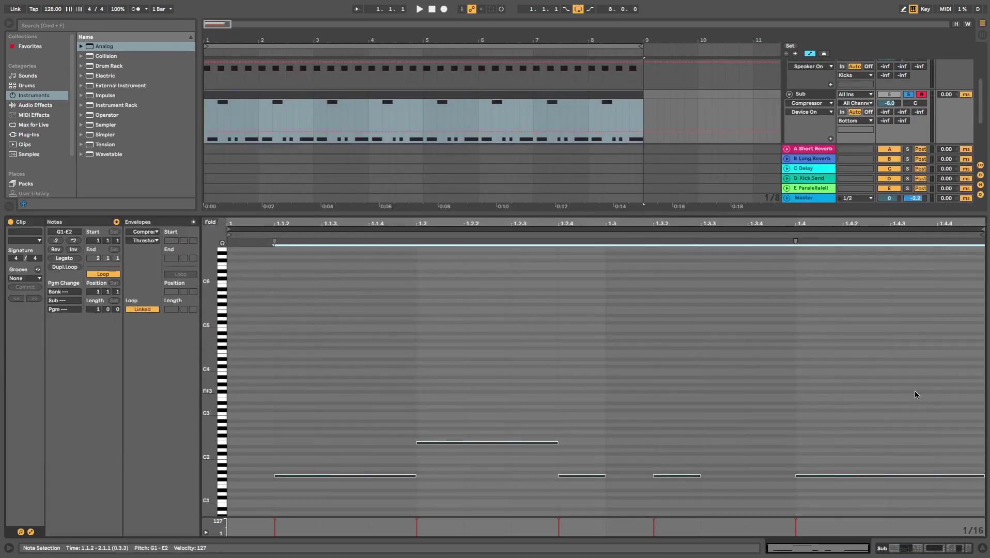
left_click_drag(914, 393, 182, 542)
key("shift+Down")
key("space")
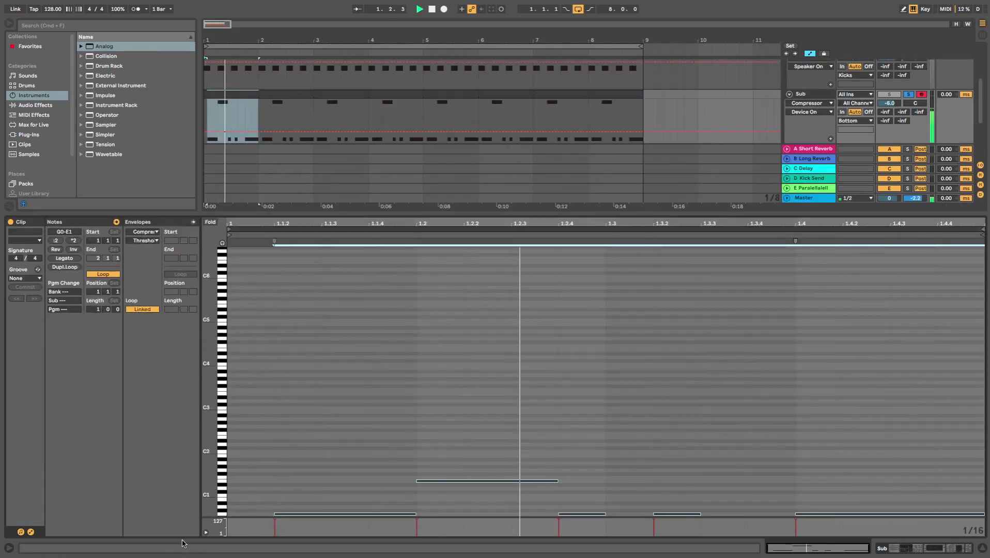
Turn off the Sub track's solo, keep the track active, and switch back to its device chain.
left_click(908, 95)
left_click(888, 95)
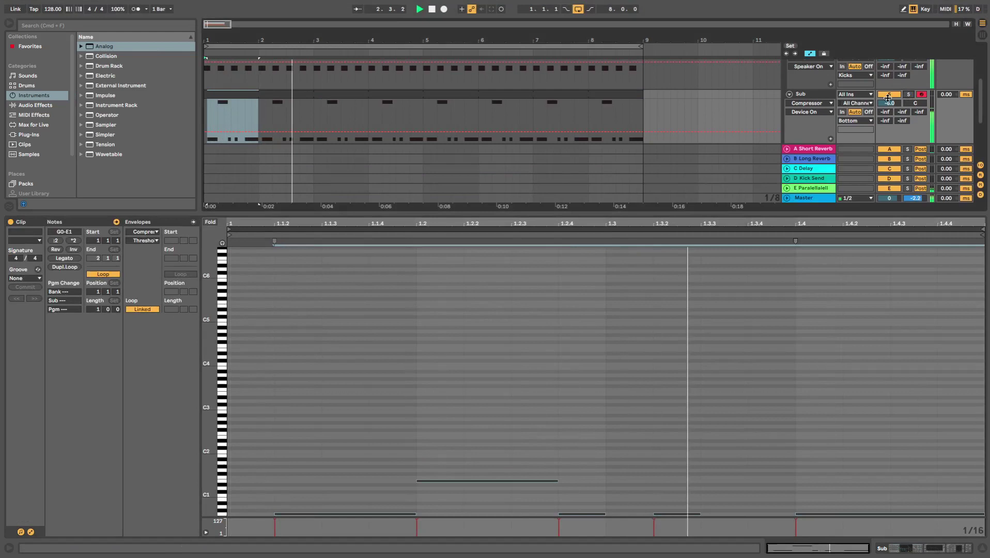
left_click(808, 94)
left_click(881, 548)
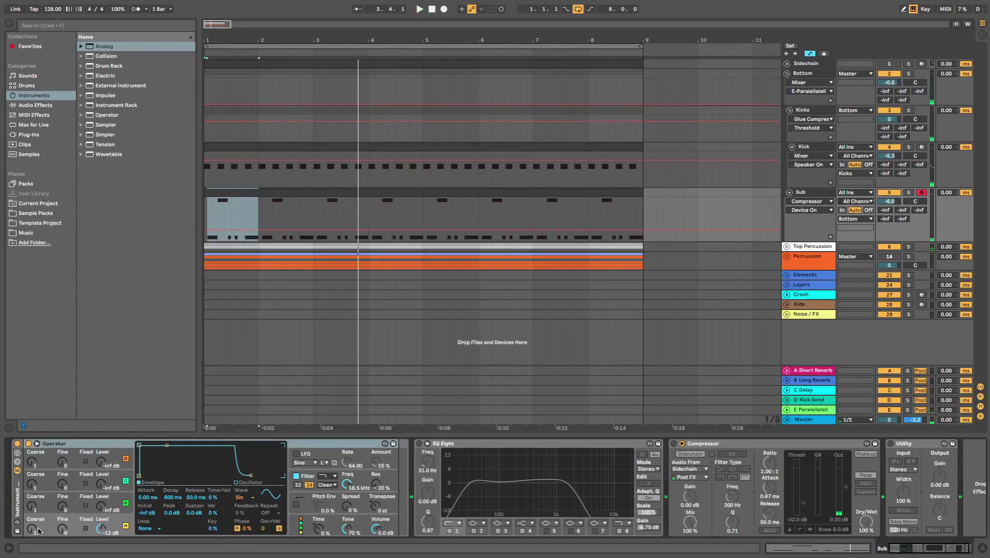
Set Operator's oscillator B to coarse 2 and level -25 dB, checking it against the playing loop.
left_click(30, 531)
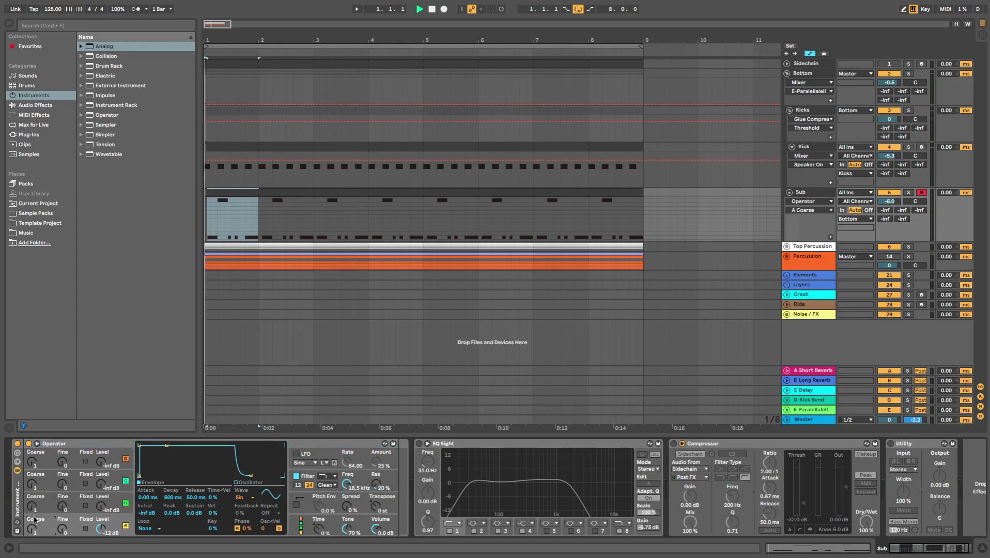
left_click_drag(109, 509, 109, 502)
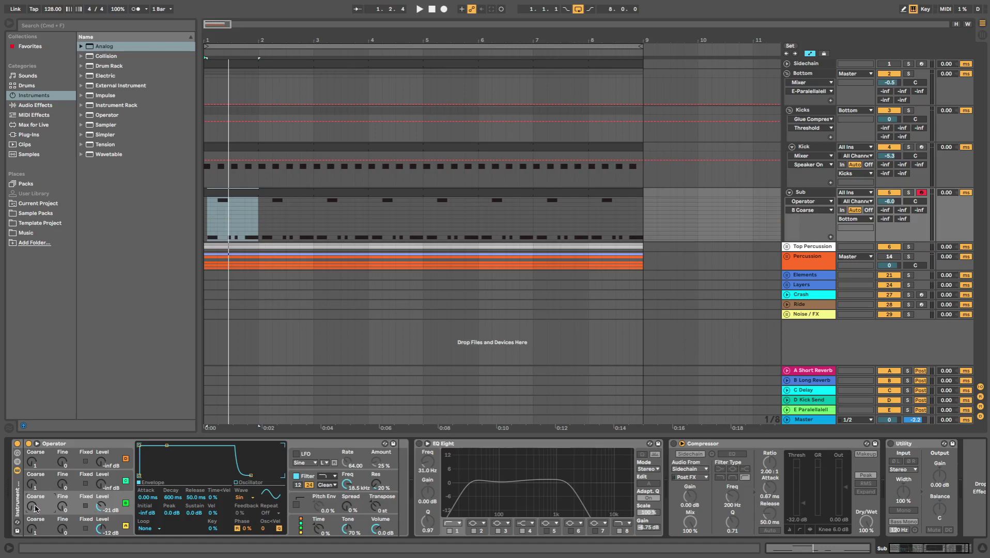
key("space")
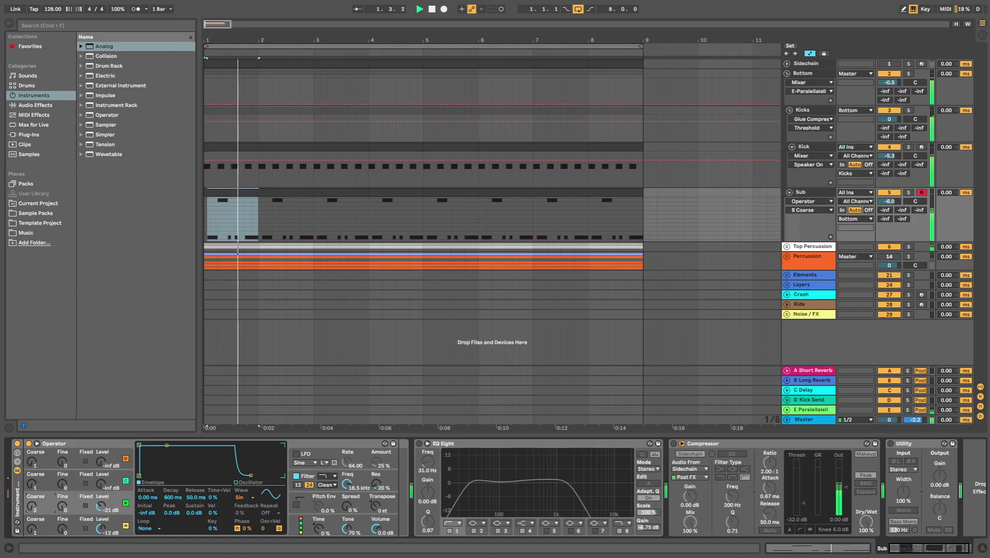
left_click_drag(101, 507, 101, 511)
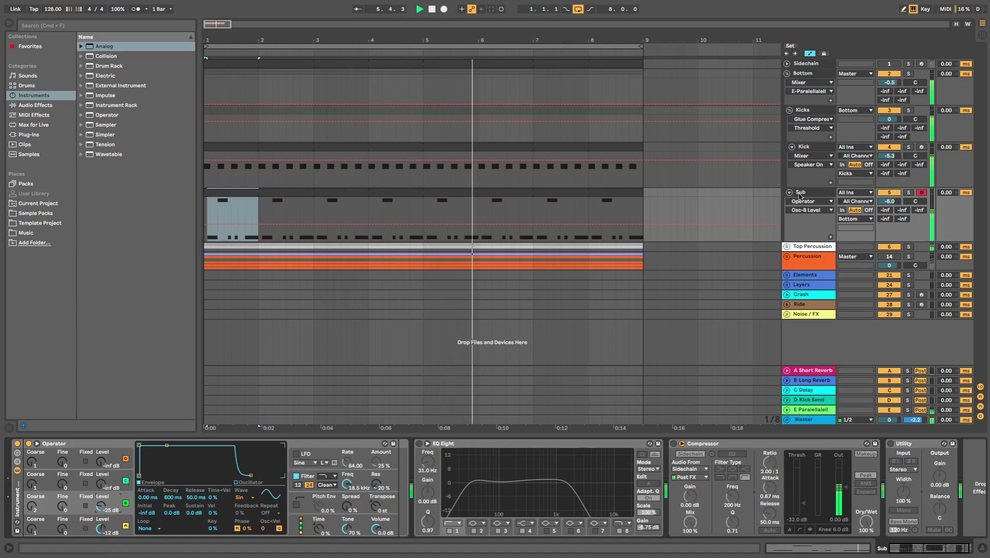
Undo the direct loading of Analog over the existing instrument and add it as a second chain beneath Operator in the Instrument Rack.
left_click(103, 48)
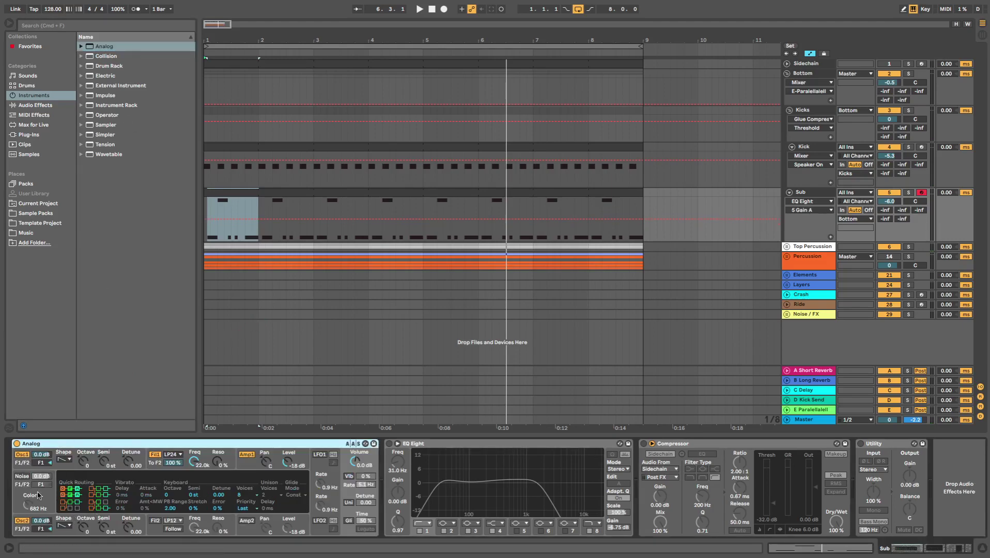
key("super+z")
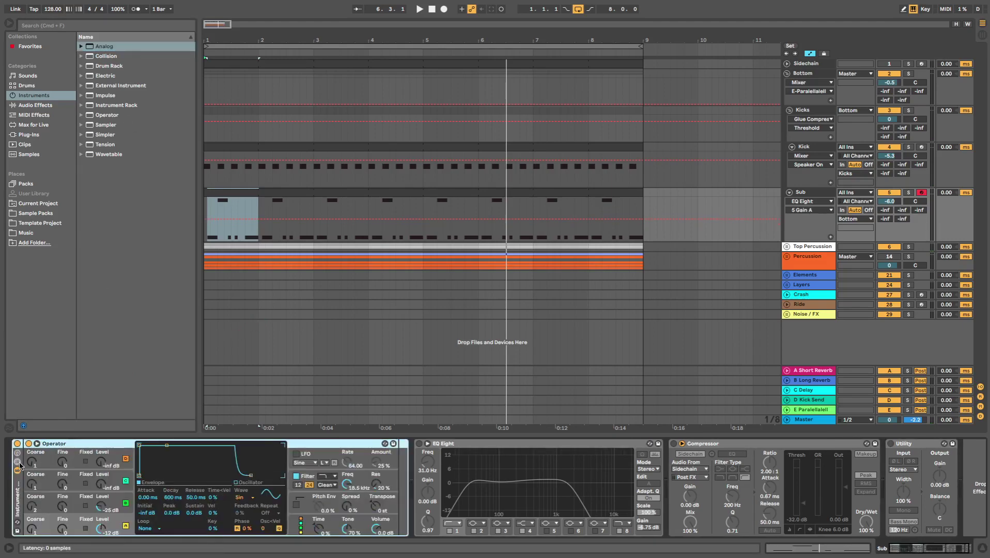
left_click(18, 464)
left_click_drag(108, 48, 103, 205)
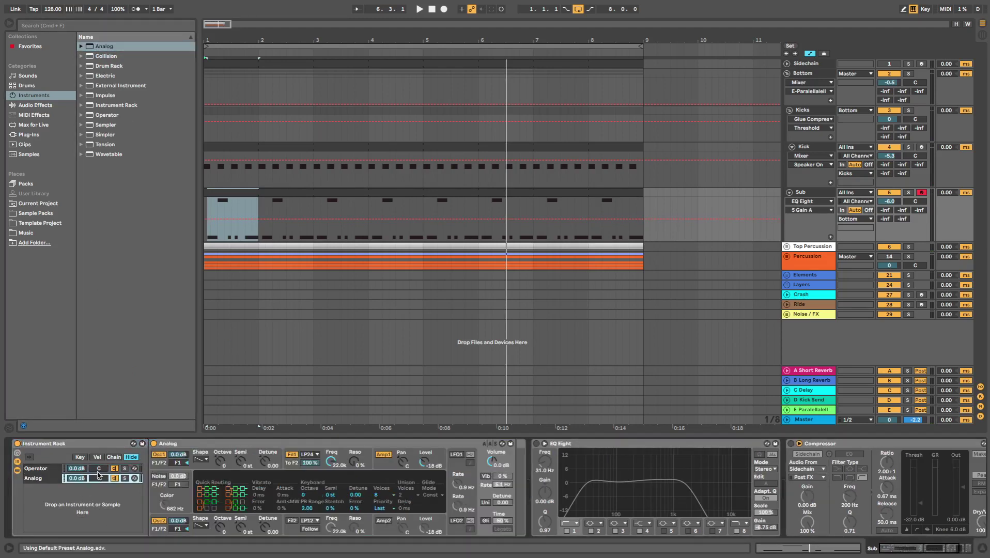
Give Analog a rectangle-wave oscillator 1 with oscillator 2 off, and set filter 1 to band-pass 6 dB/oct at about 228 Hz.
left_click(204, 461)
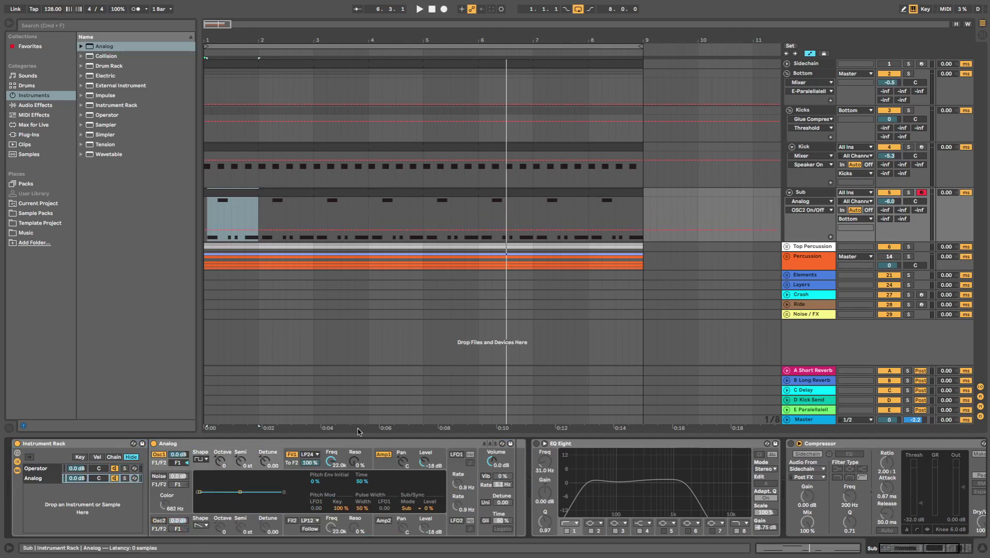
left_click(317, 454)
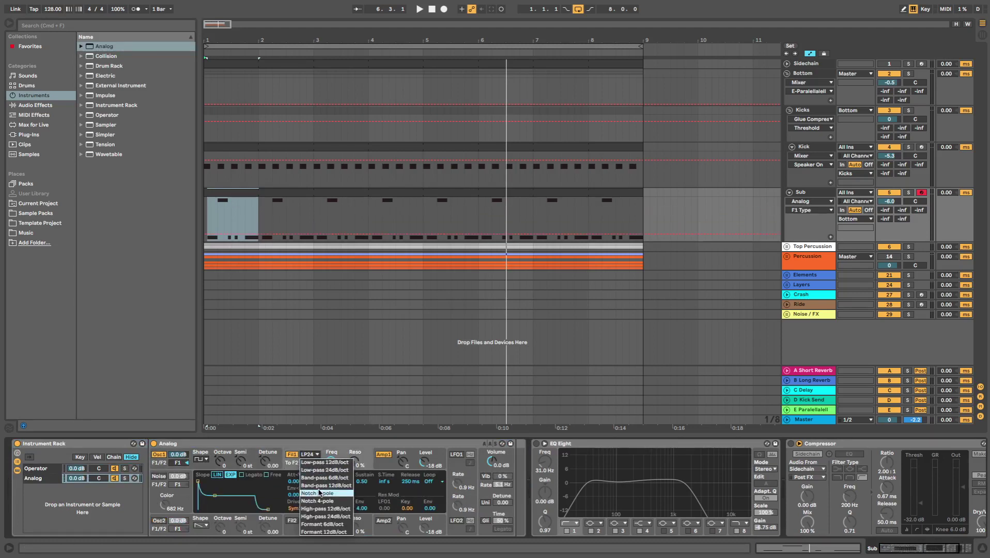
left_click(322, 478)
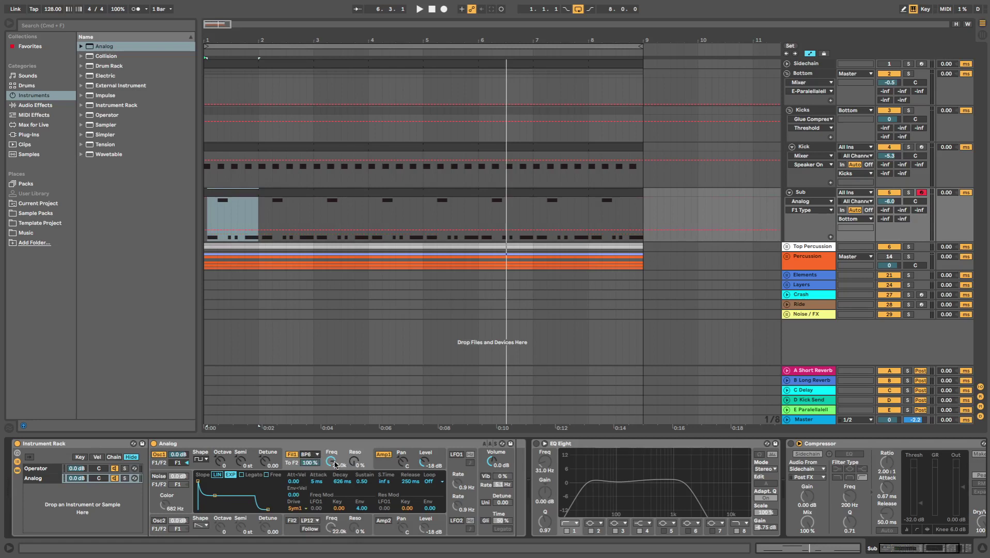
left_click_drag(336, 464, 336, 484)
Audition the Analog chain soloed on the Sub track and lower its filter 1 frequency to about 122 Hz.
key("space")
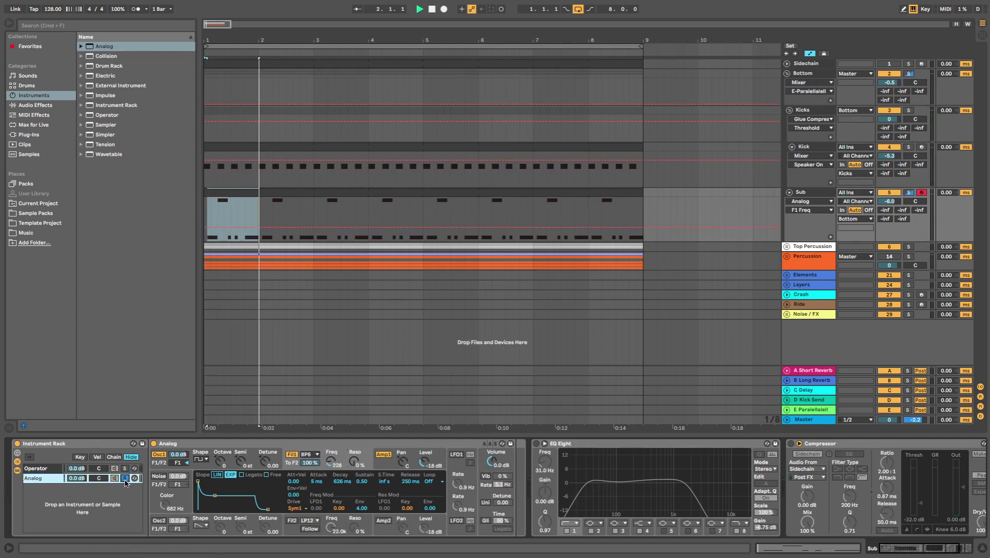
key("space")
key("space")
left_click_drag(335, 464, 336, 413)
key("space")
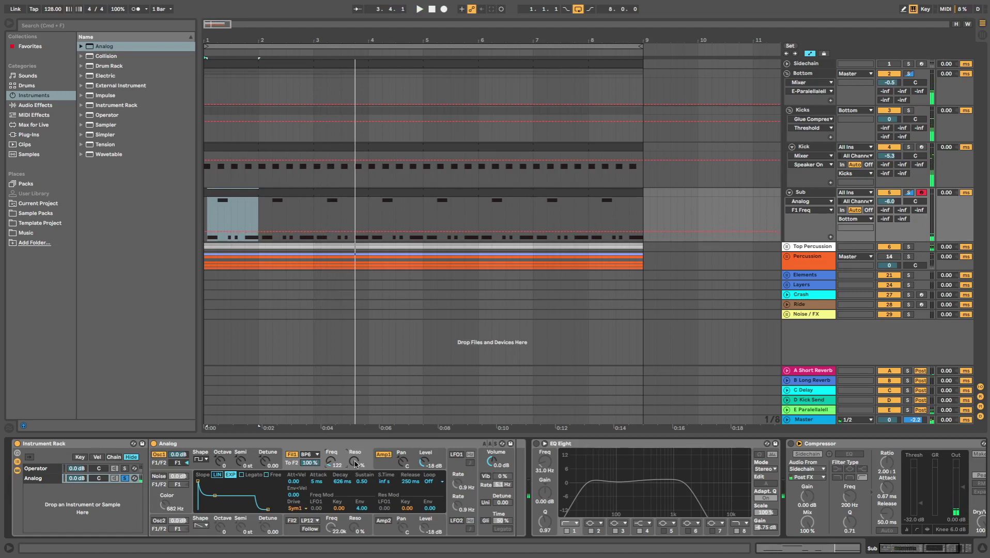
Try band-pass 12 dB/oct on Analog's filter 1, with the frequency lowered to about 67 Hz during playback.
left_click(310, 454)
left_click(314, 487)
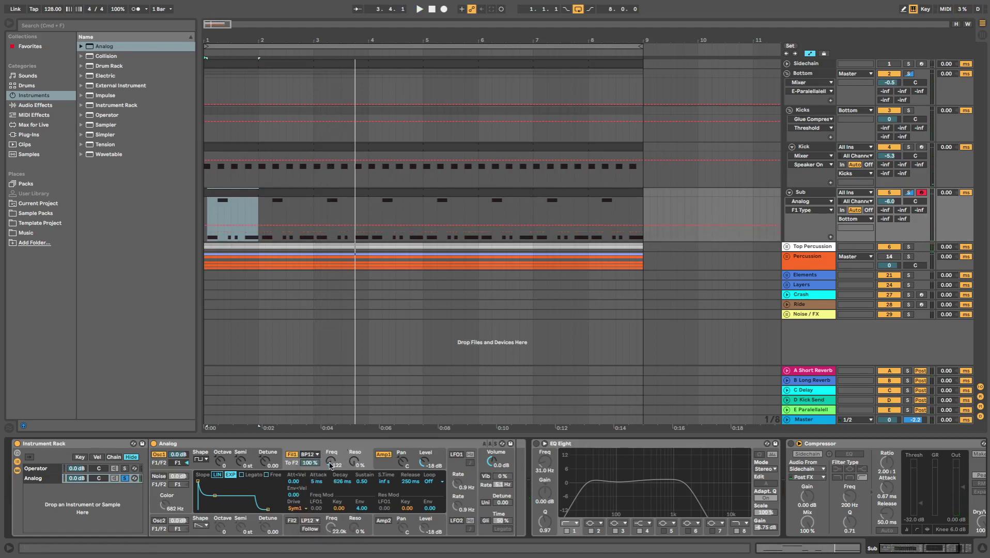
key("space")
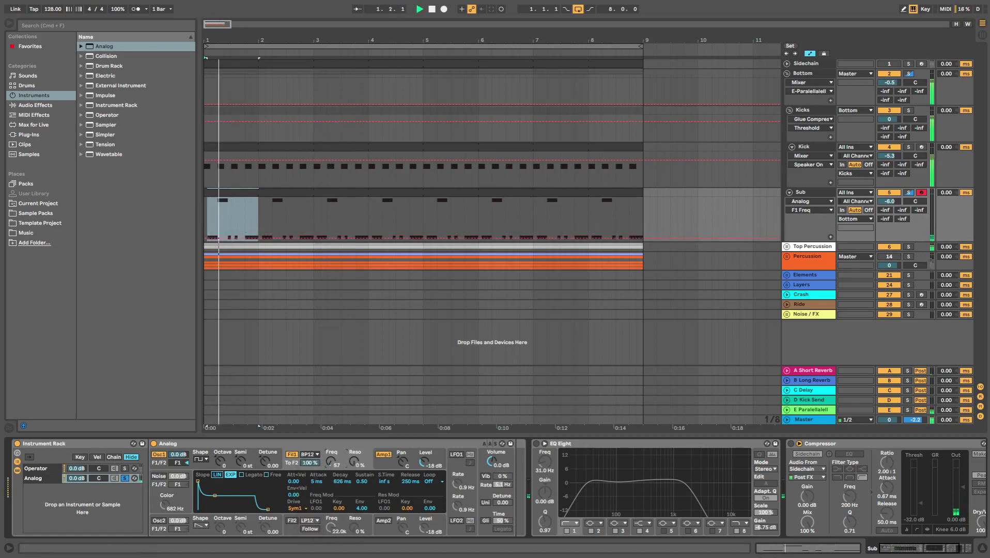
Set Analog's filter 1 back to band-pass 6 dB/oct and adjust its frequency to about 125 Hz during playback.
left_click(311, 454)
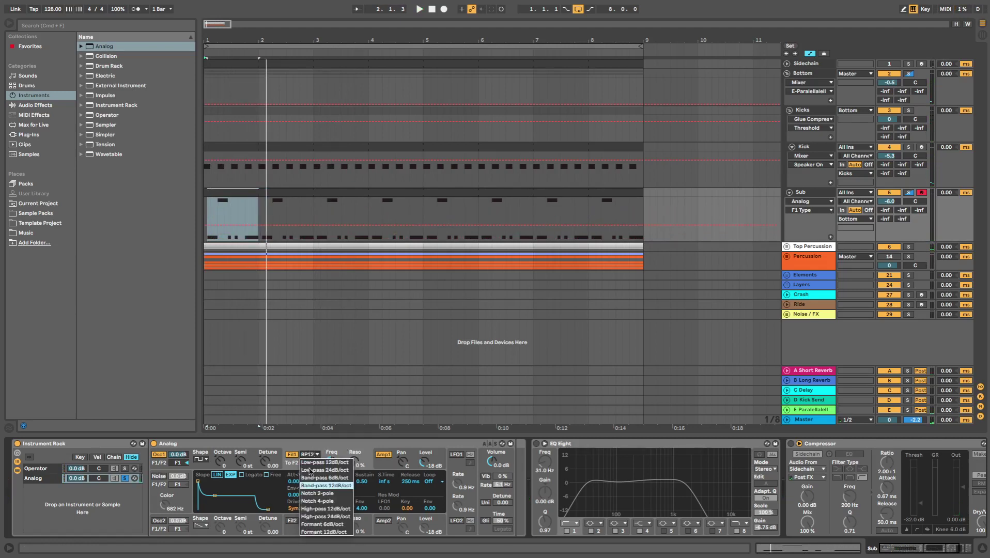
left_click(326, 477)
key("space")
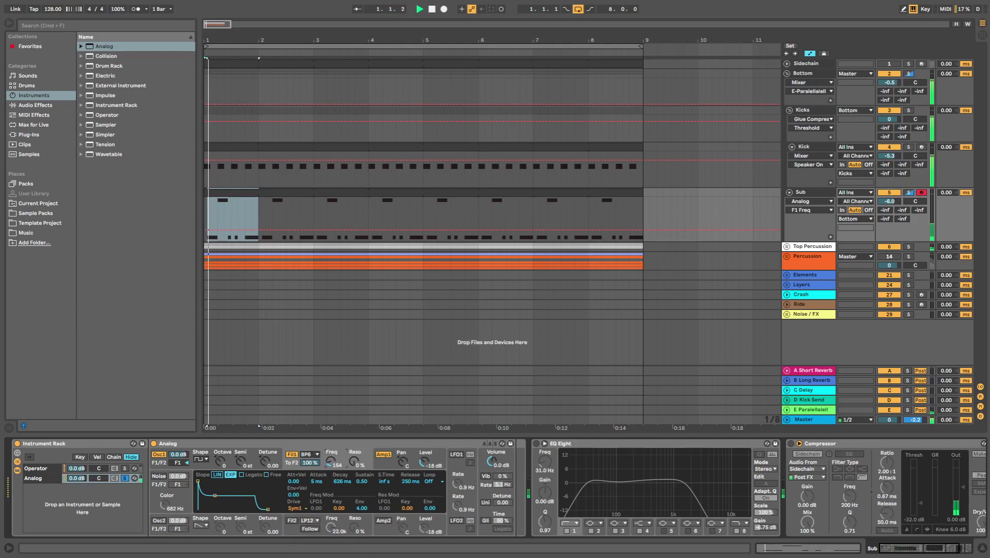
left_click_drag(331, 461, 330, 464)
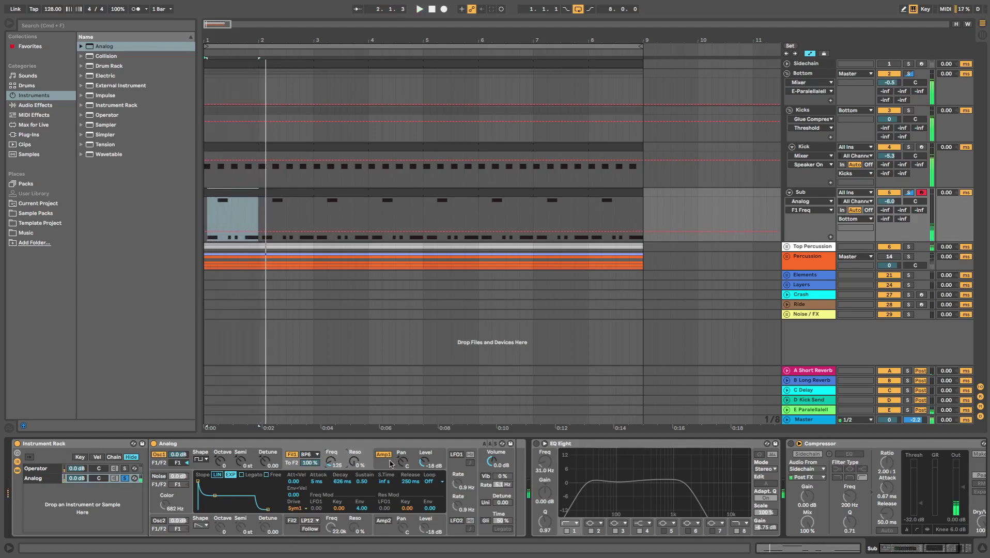
Shorten the release of Analog's amp 1 envelope to about 194 ms while auditioning the soloed chain.
left_click(384, 464)
key("space")
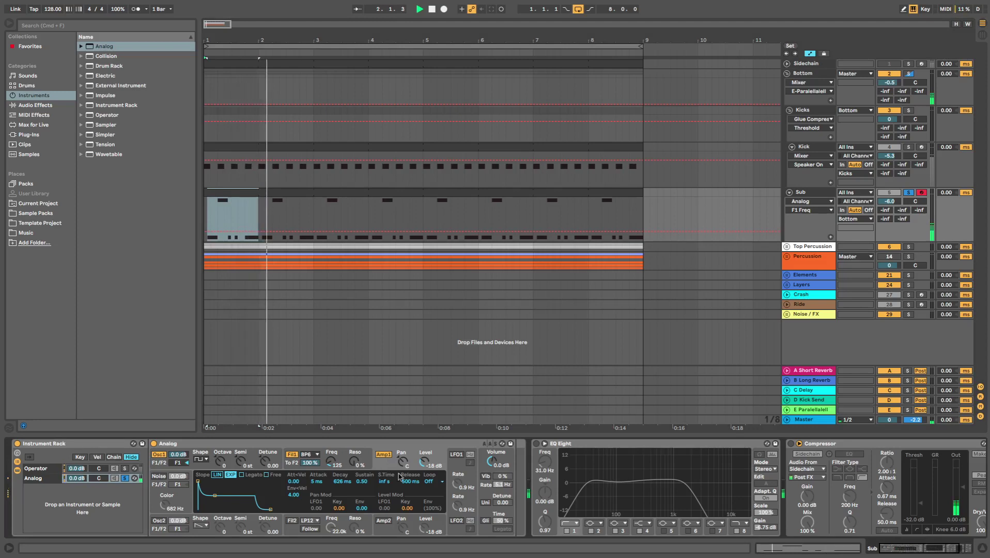
key("space")
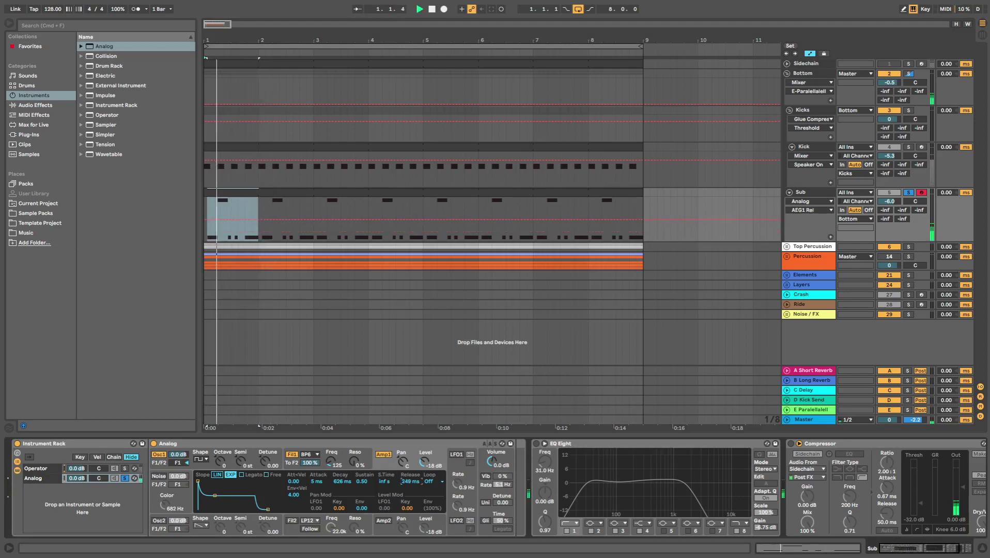
left_click_drag(403, 482, 404, 486)
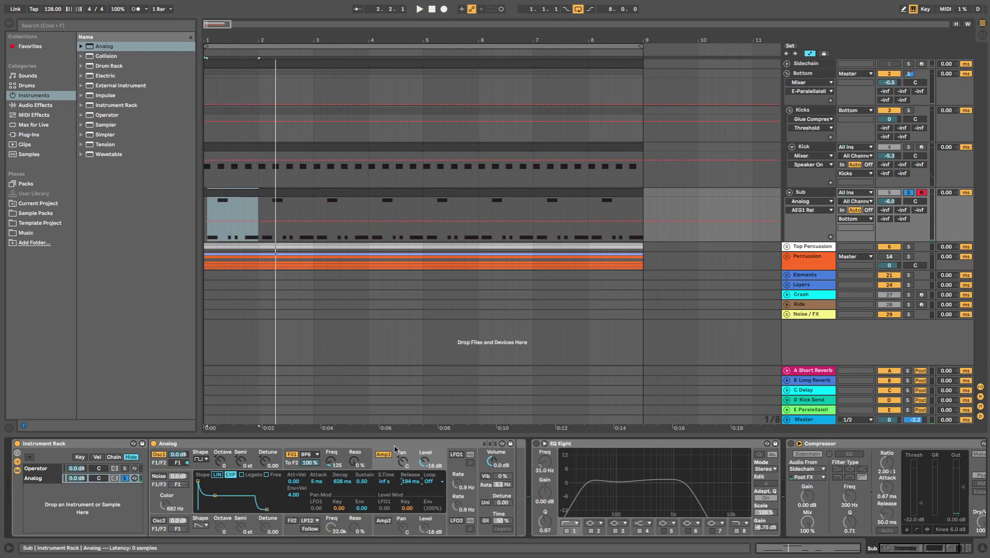
key("space")
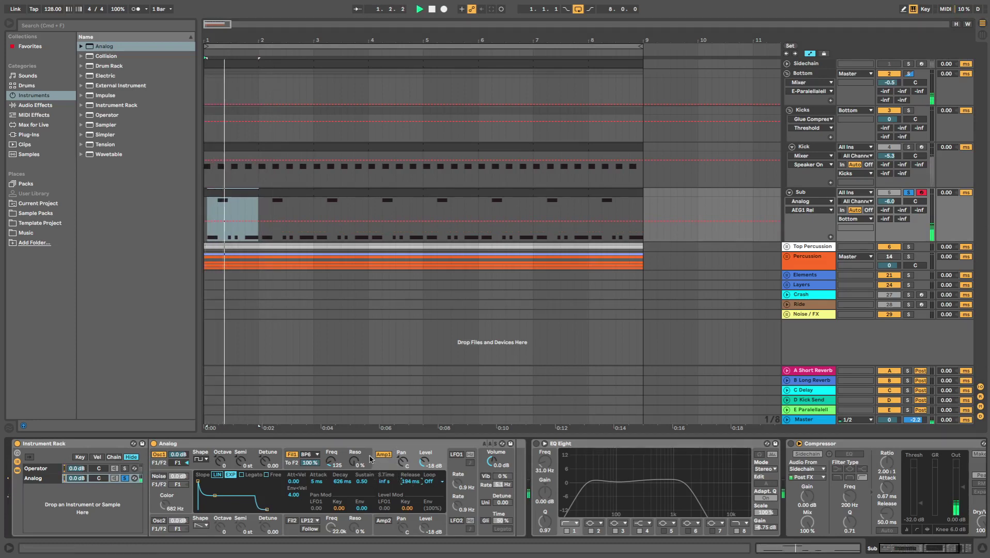
Set Analog's filter 1 frequency to about 30 Hz and resonance to 23%, with its envelope release at about 91 ms.
left_click(342, 452)
left_click_drag(409, 481, 410, 485)
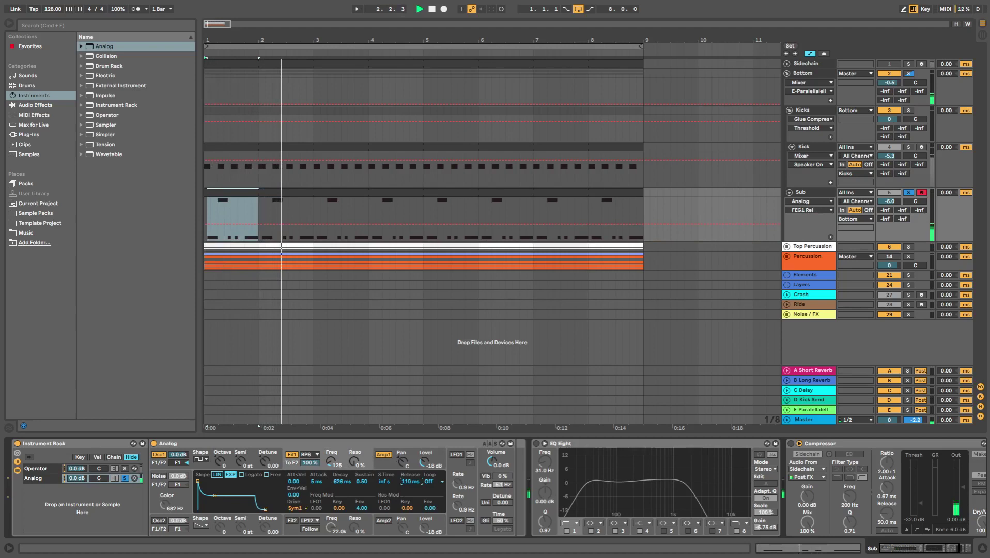
left_click(330, 461)
left_click_drag(330, 460, 354, 449)
left_click_drag(410, 482, 410, 485)
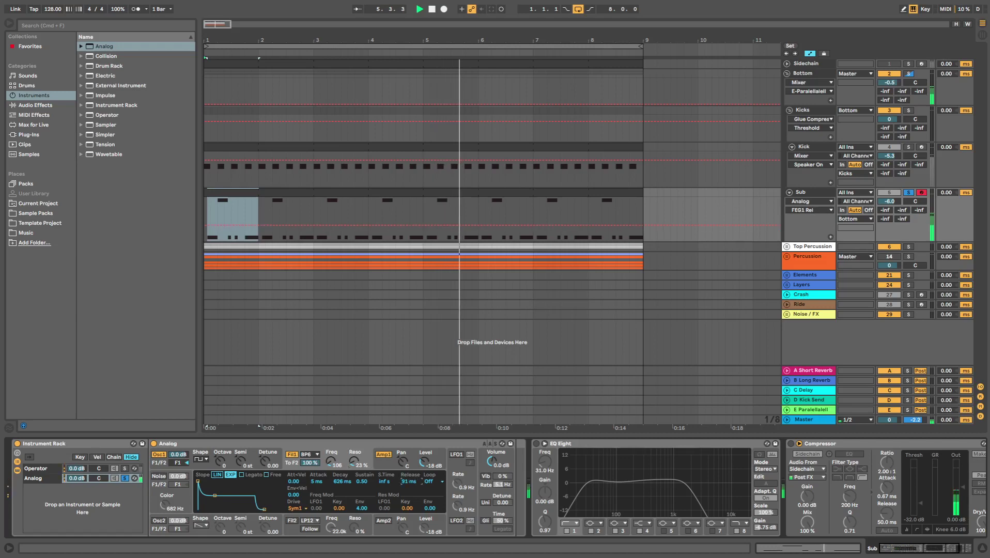
left_click_drag(331, 460, 331, 479)
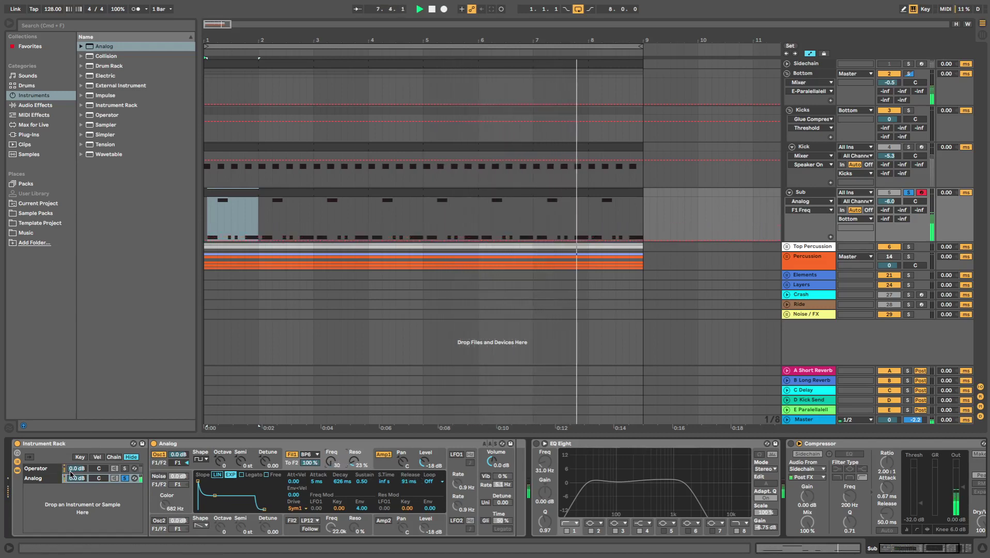
Solo the Operator chain together with Analog and compare the layered sound with EQ Eight switched on and off.
left_click(123, 468)
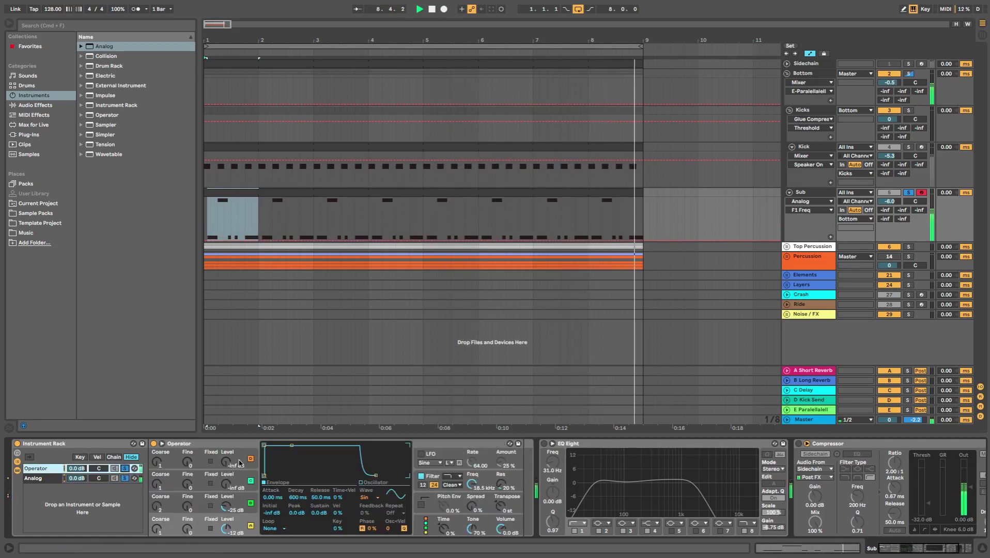
left_click(544, 443)
left_click(544, 443)
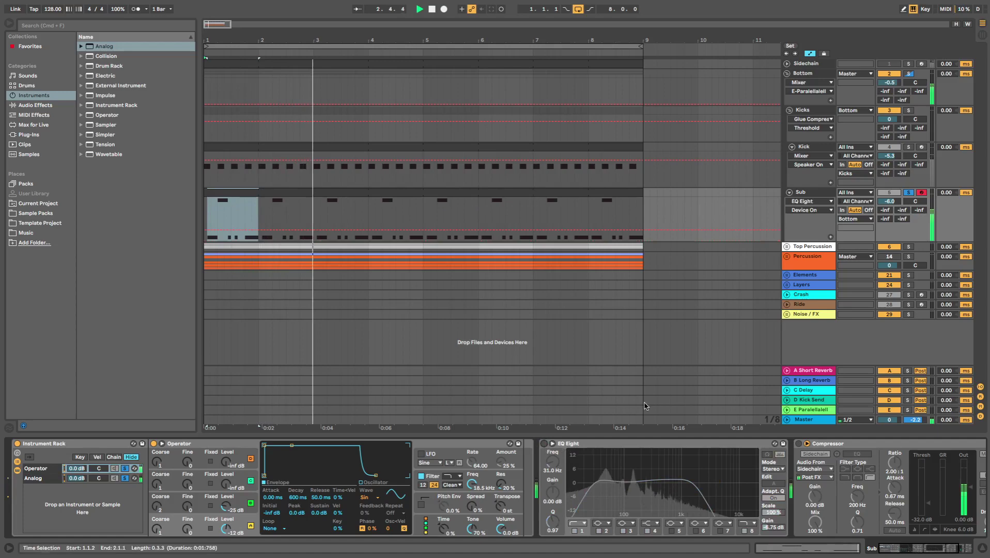
Unsolo the Sub track, switch on its sidechain Compressor and set the track volume to -4.0 dB.
left_click(911, 193)
left_click(799, 443)
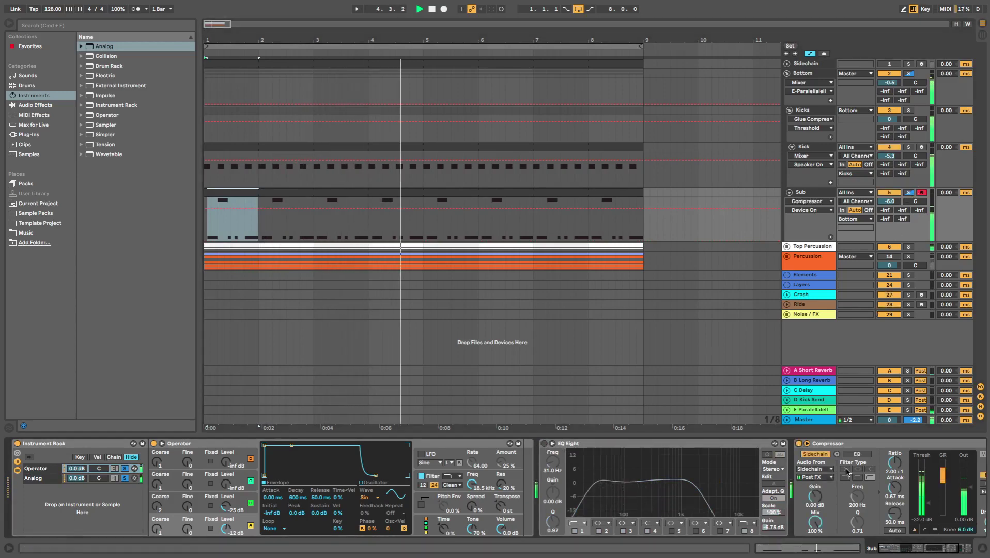
left_click_drag(918, 549, 936, 548)
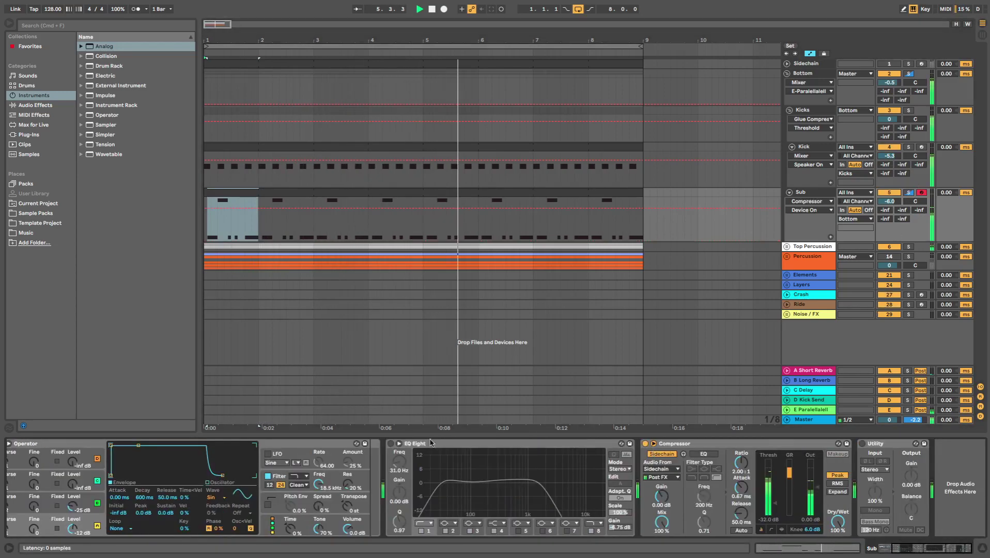
left_click_drag(889, 201, 889, 195)
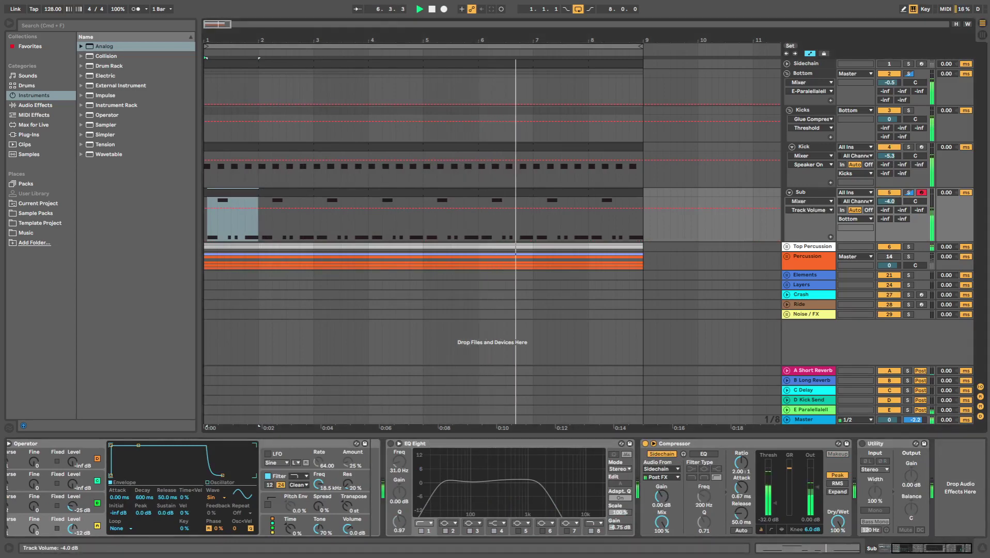
scroll(371, 456, "left", 3)
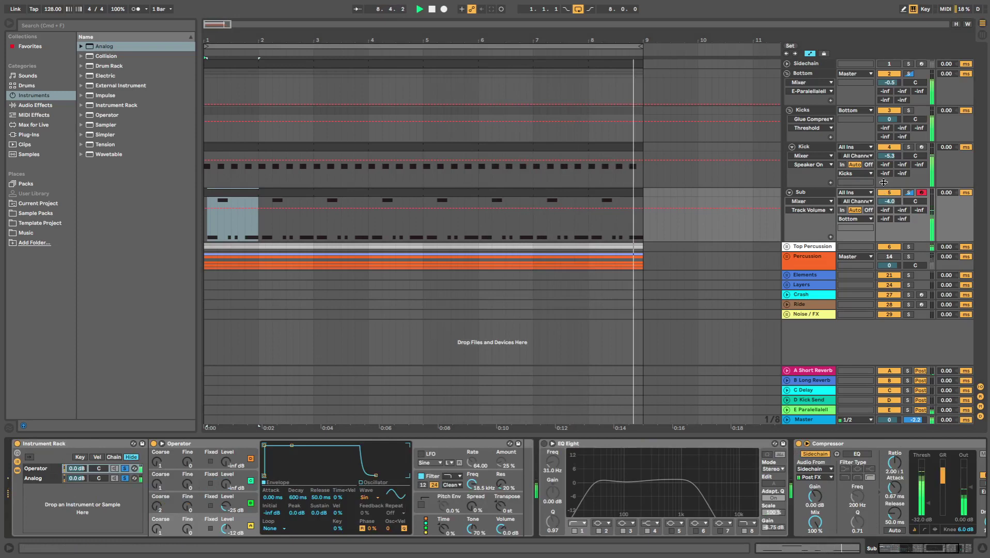
Enable the Sub track's EQ Eight with 0 dB output gain and its high cut at 550 Hz, and set the track volume to -2.4 dB.
left_click(909, 192)
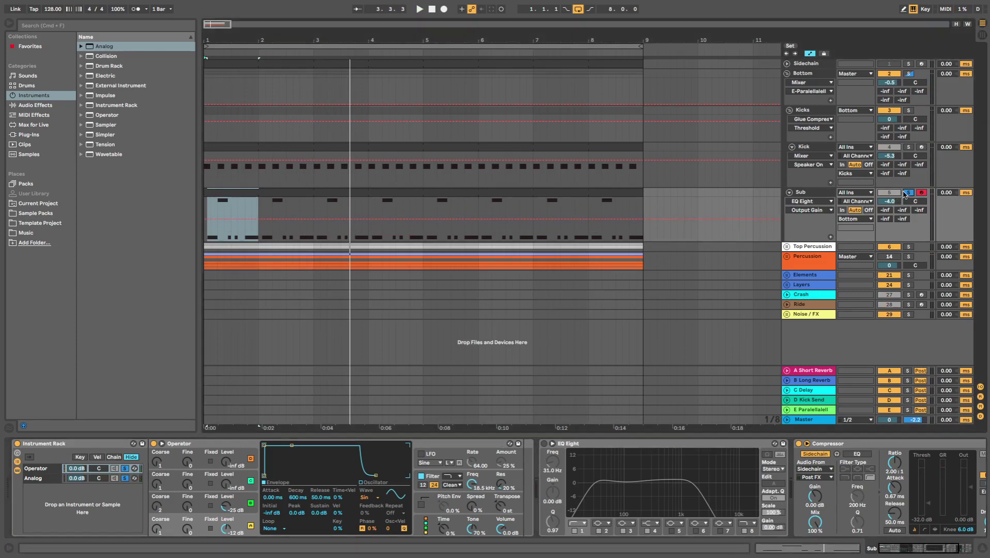
key("space")
left_click(544, 444)
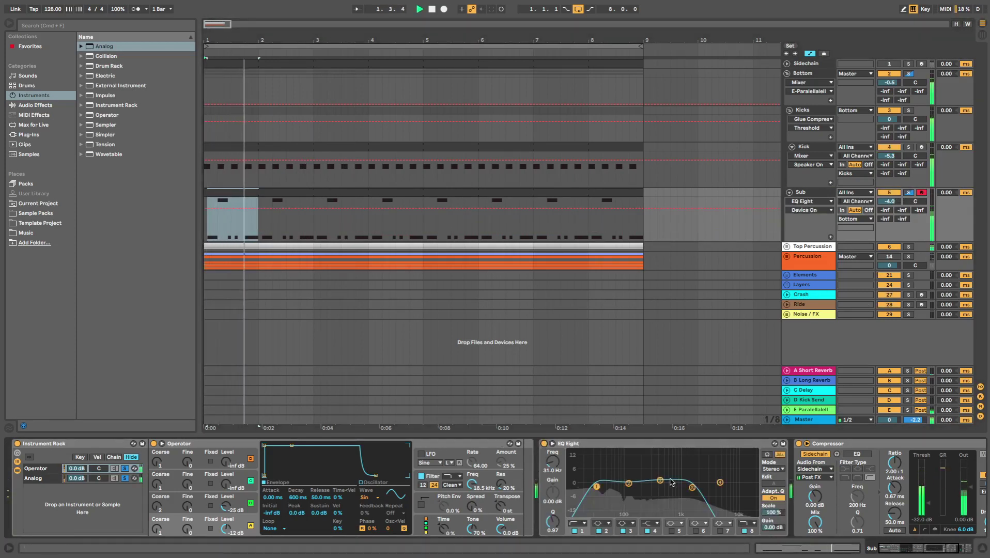
left_click_drag(692, 487, 667, 490)
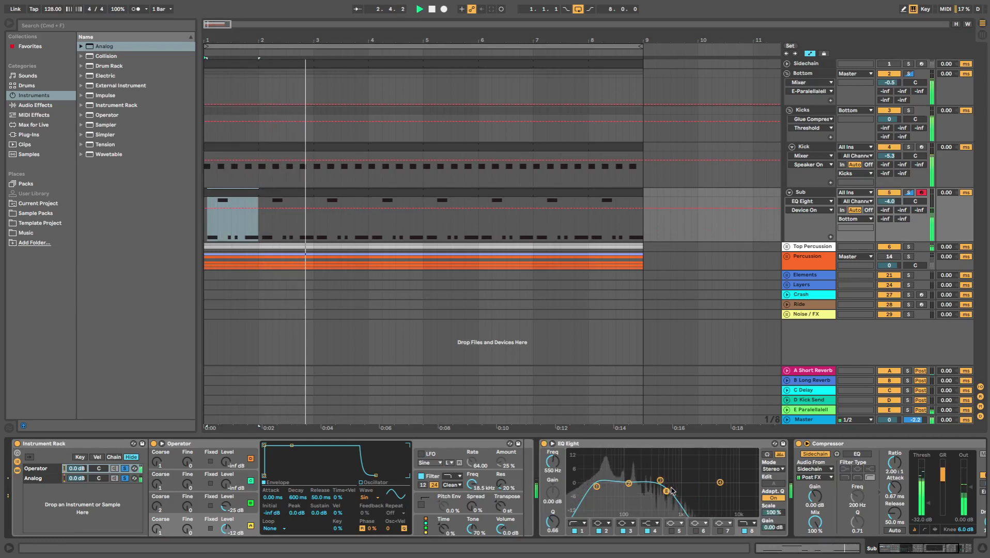
left_click_drag(889, 201, 889, 195)
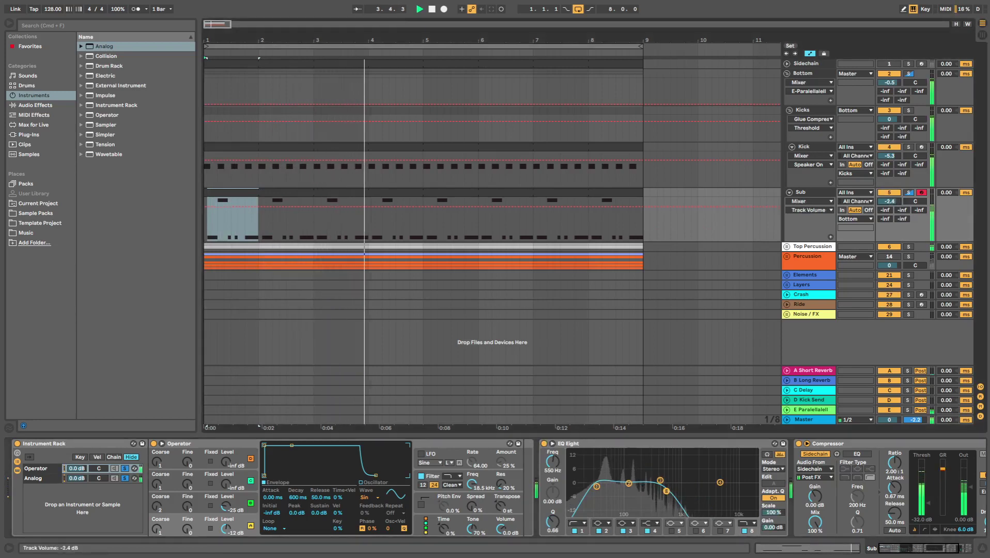
Shorten Analog's amp 1 envelope release to about 150 ms and display the filter 1 settings.
left_click(43, 479)
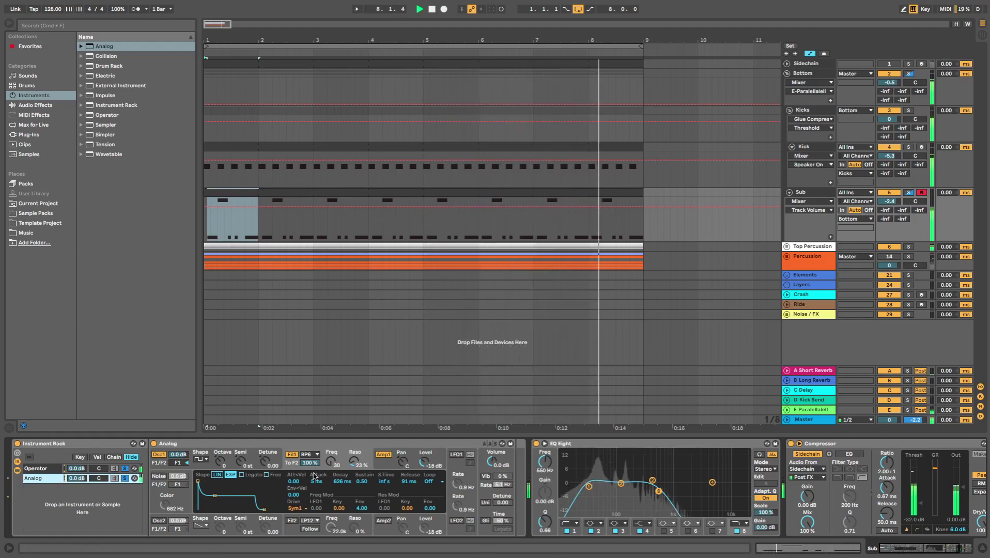
left_click(388, 465)
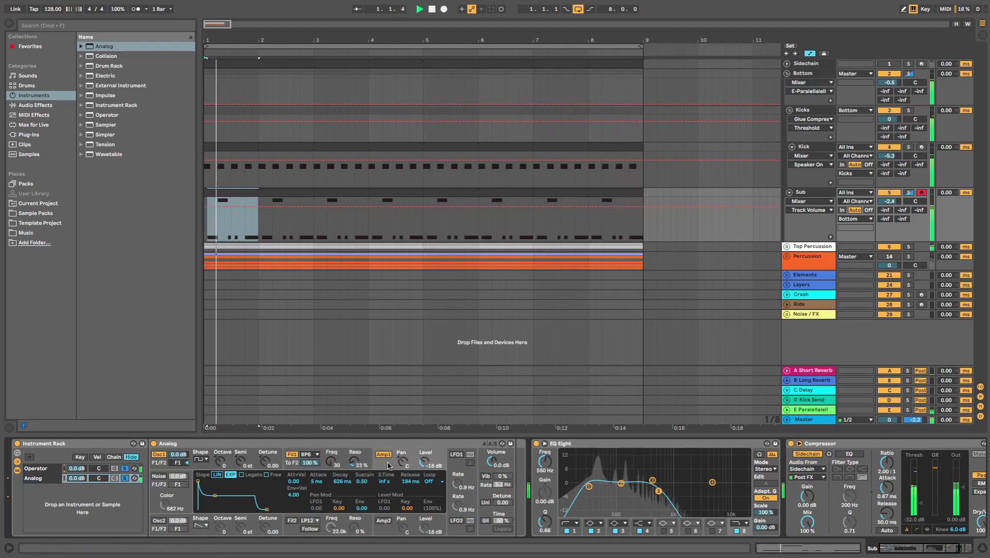
left_click_drag(410, 482, 410, 489)
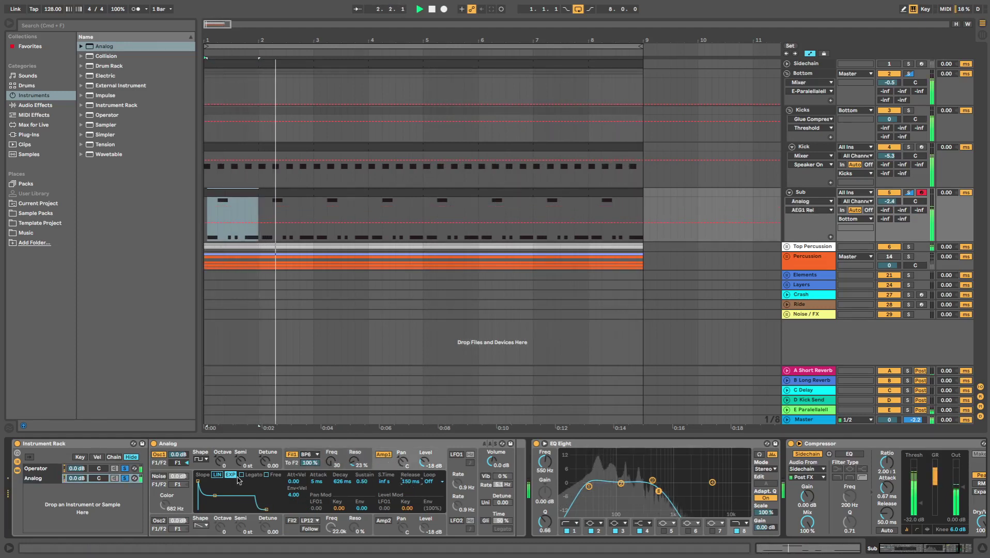
left_click(342, 460)
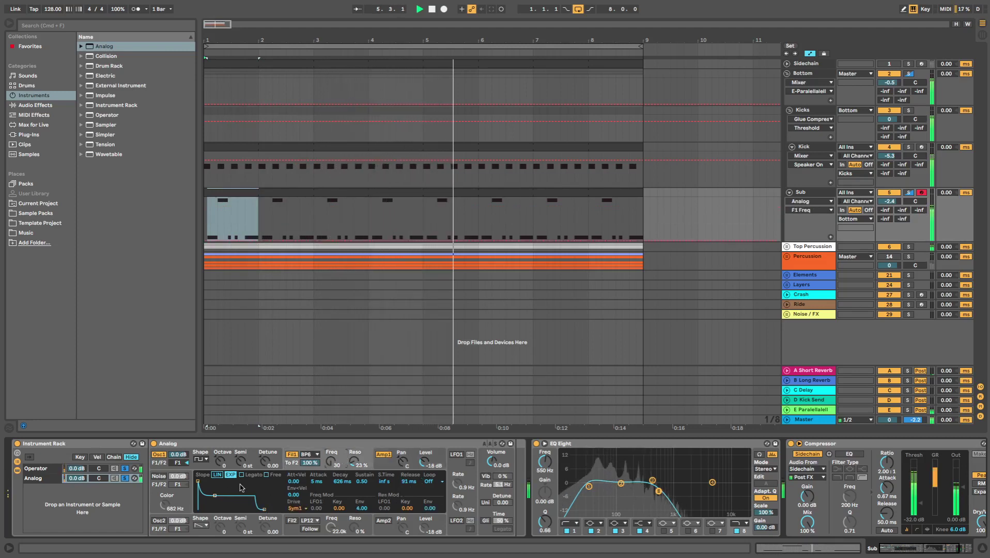
Review the Operator and Analog chains with the Sub track soloed, and audition Analog alone both soloed and in the mix.
left_click(910, 192)
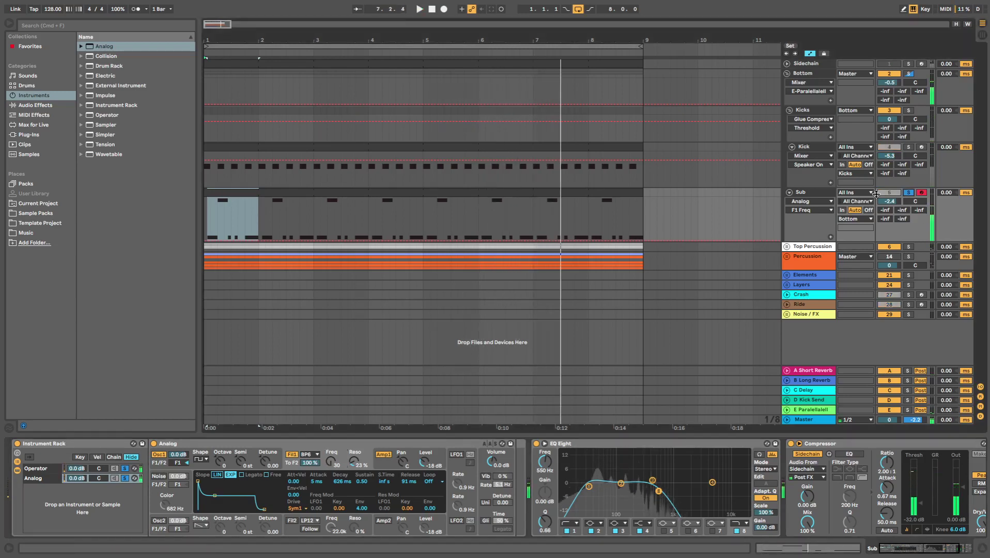
left_click(54, 469)
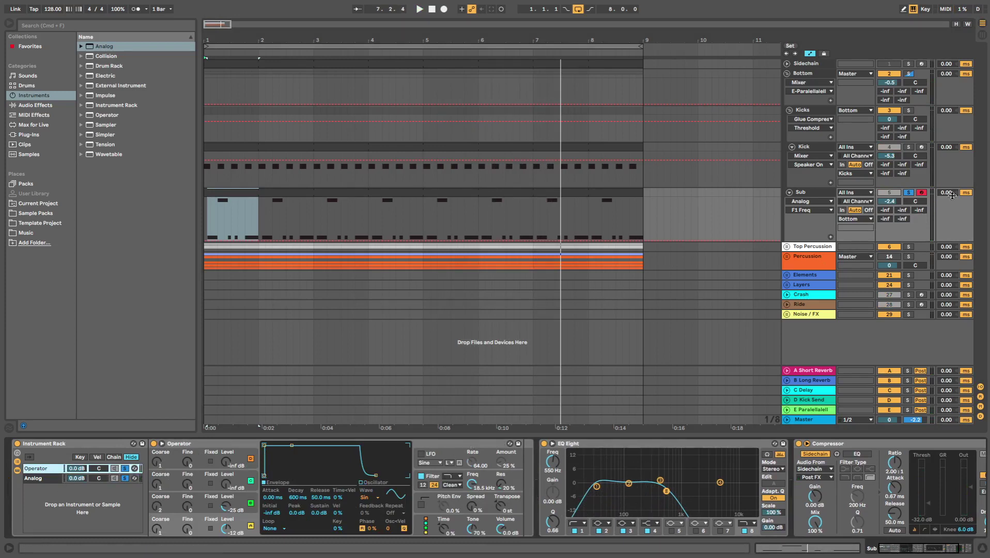
left_click(437, 443)
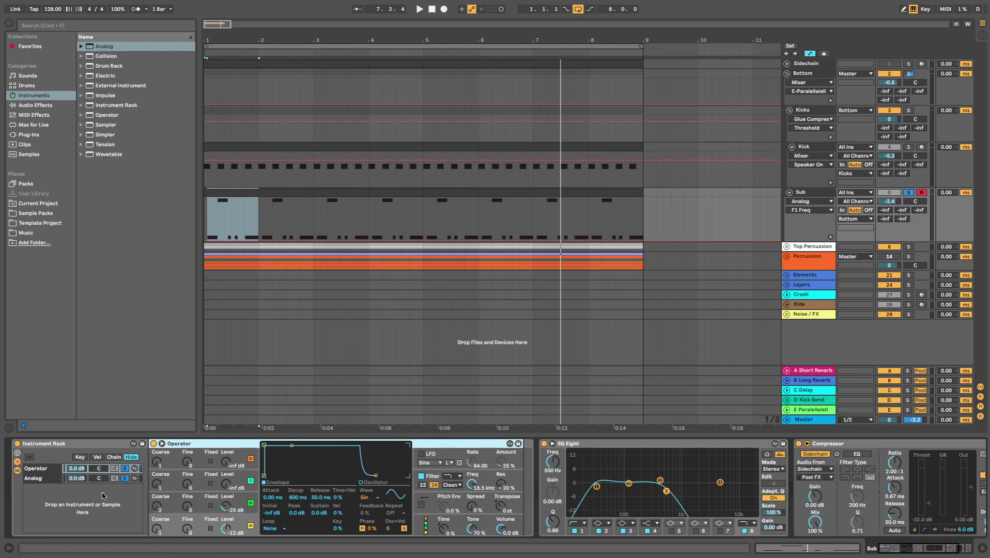
left_click(57, 482)
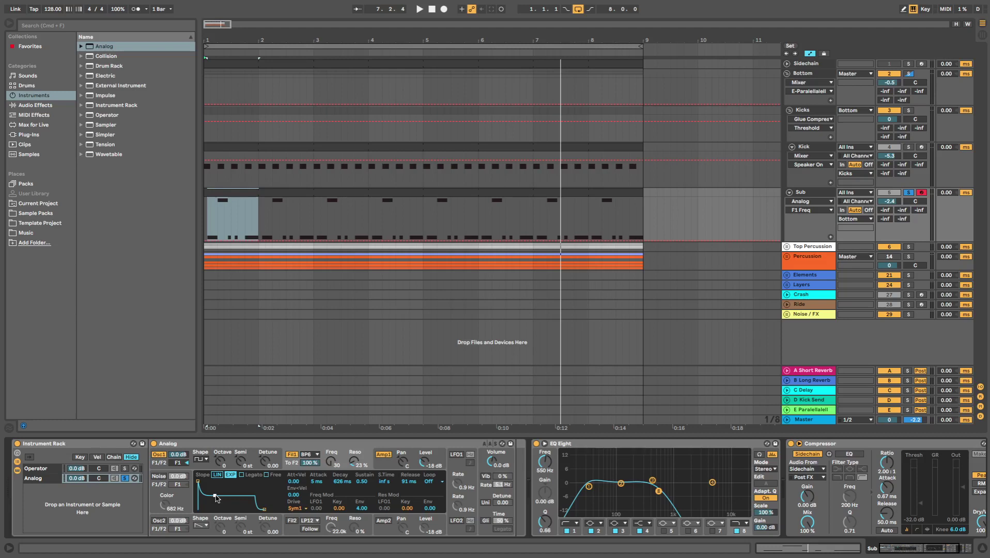
key("space")
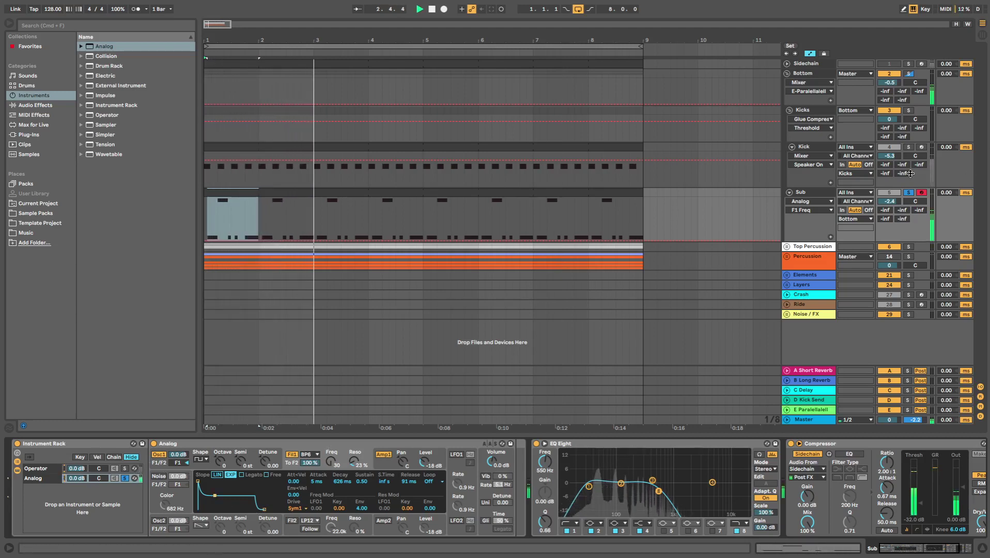
left_click(908, 193)
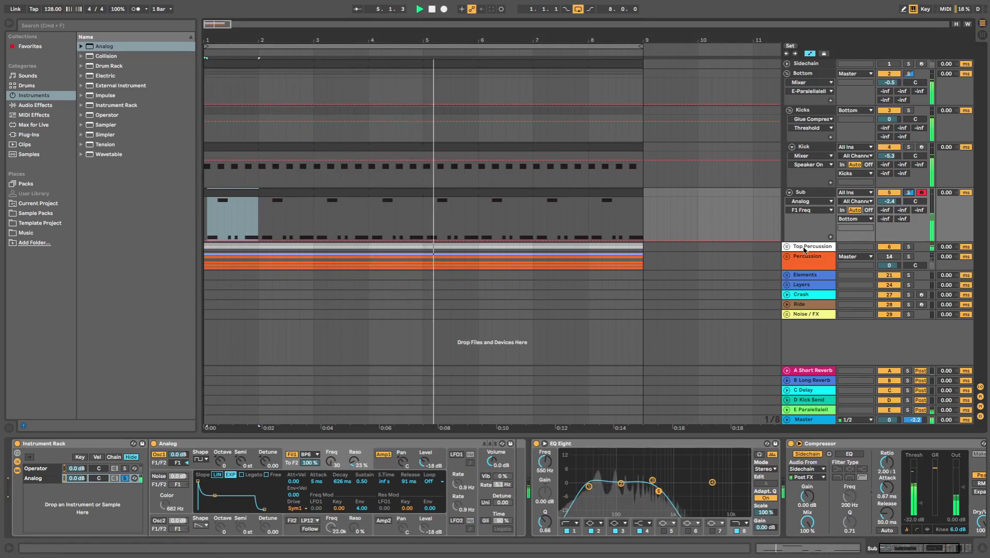
Solo the Operator chain together with Analog again and set the Sub track volume to -6.2 dB, checking it soloed and in the mix.
left_click_drag(892, 204, 893, 194)
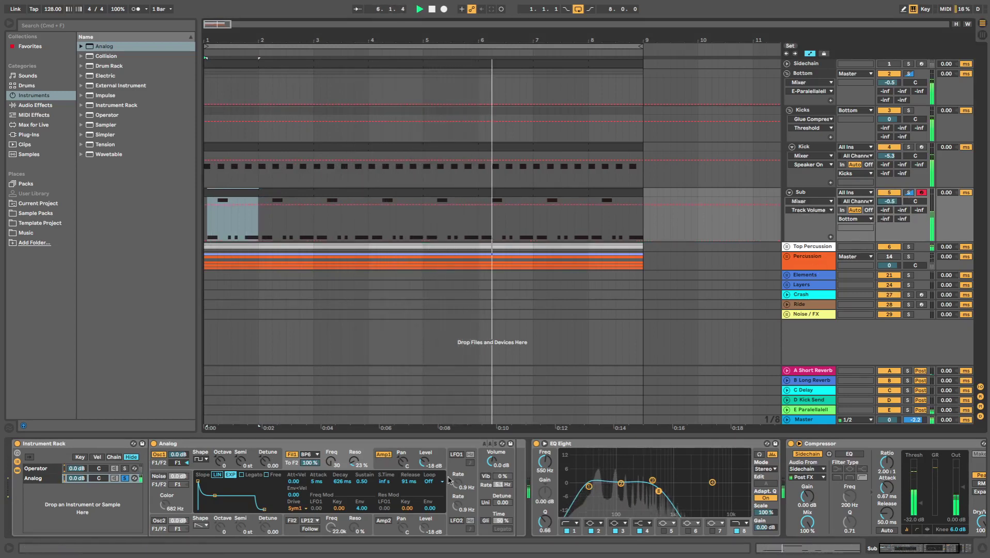
left_click(124, 469, "super")
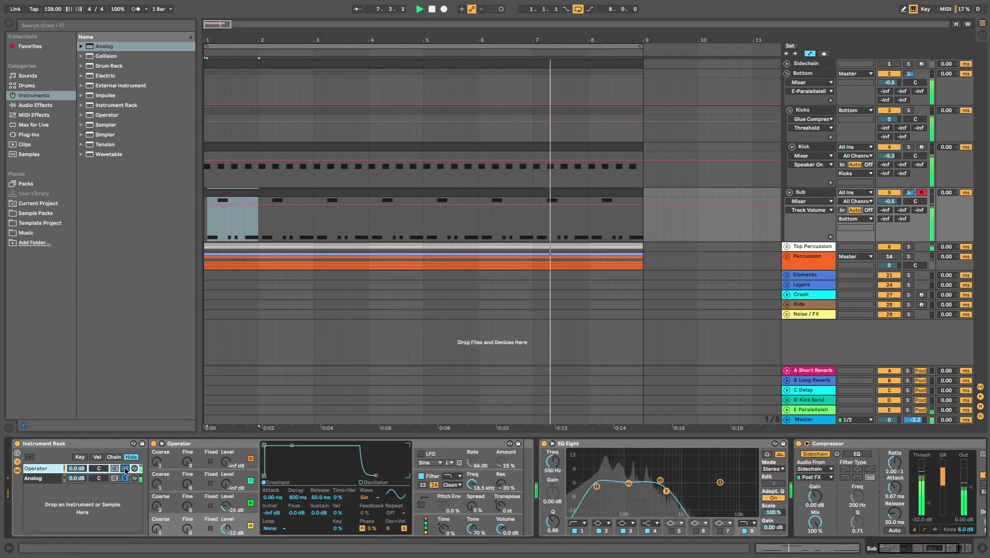
left_click_drag(890, 202, 891, 228)
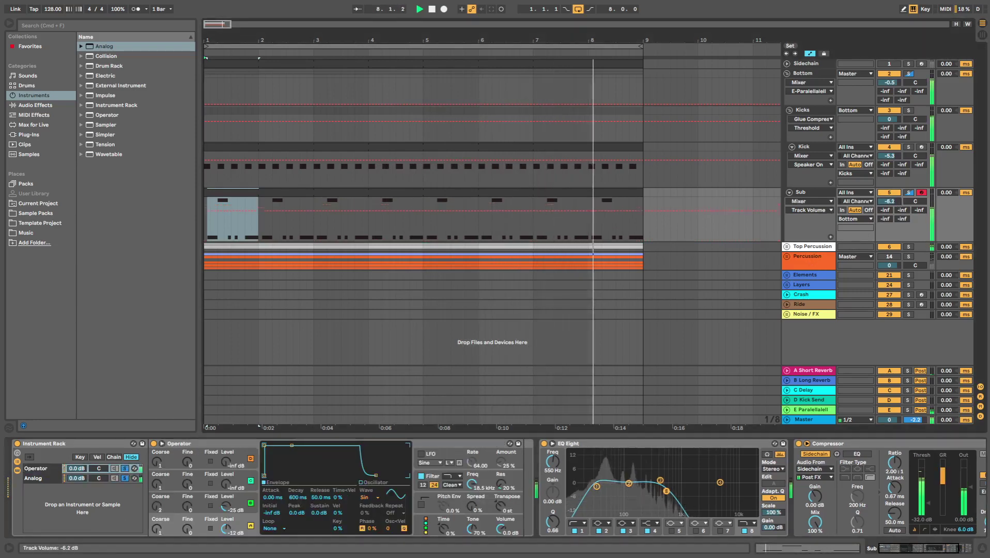
left_click(909, 192)
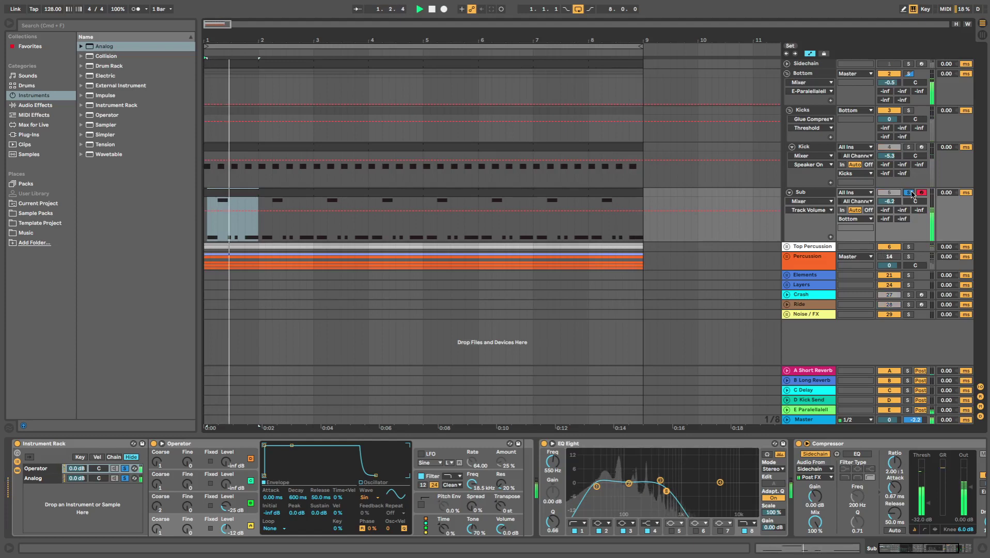
left_click(911, 192)
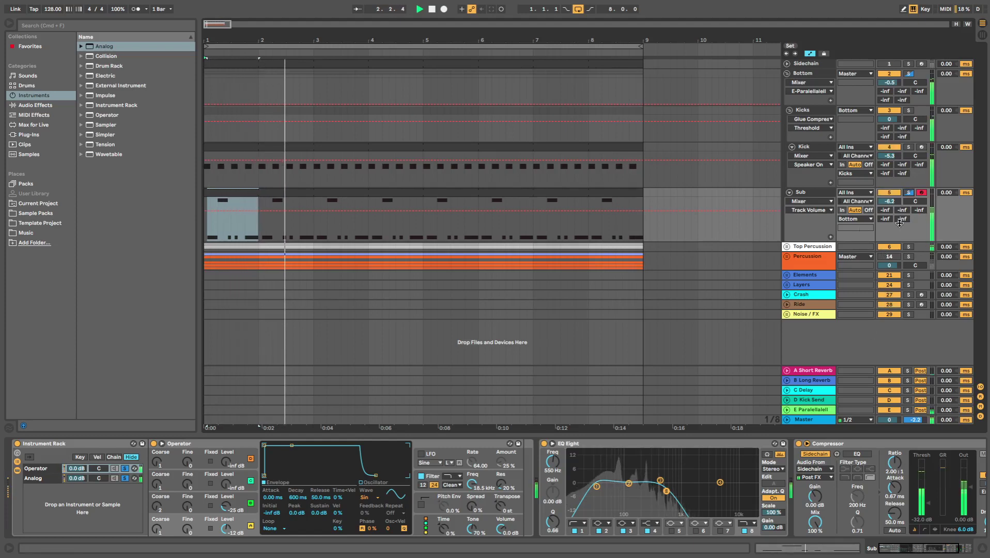
Fold the Sub track, review its device chain through to Utility, and unfold the track again.
left_click(788, 192)
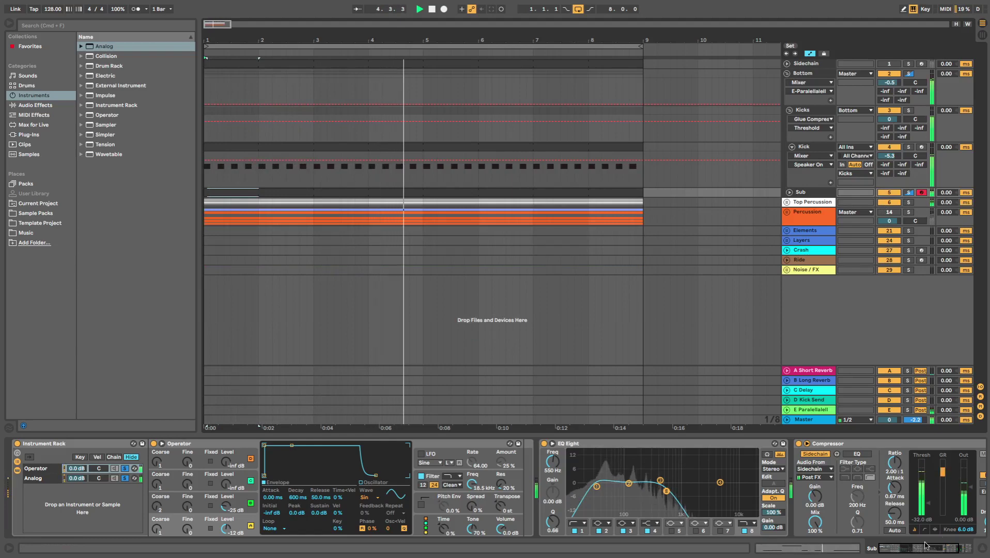
scroll(847, 491, "right", 5)
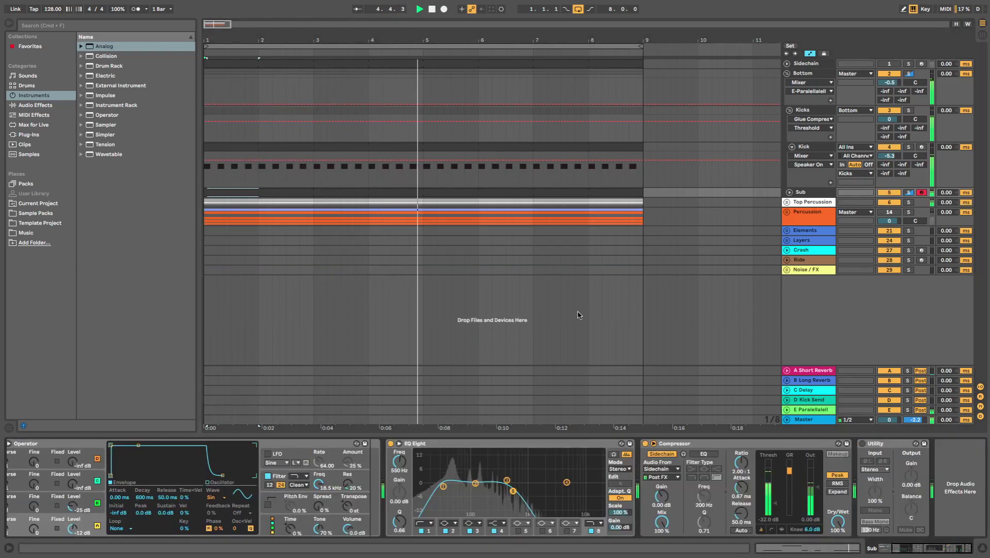
left_click(789, 192)
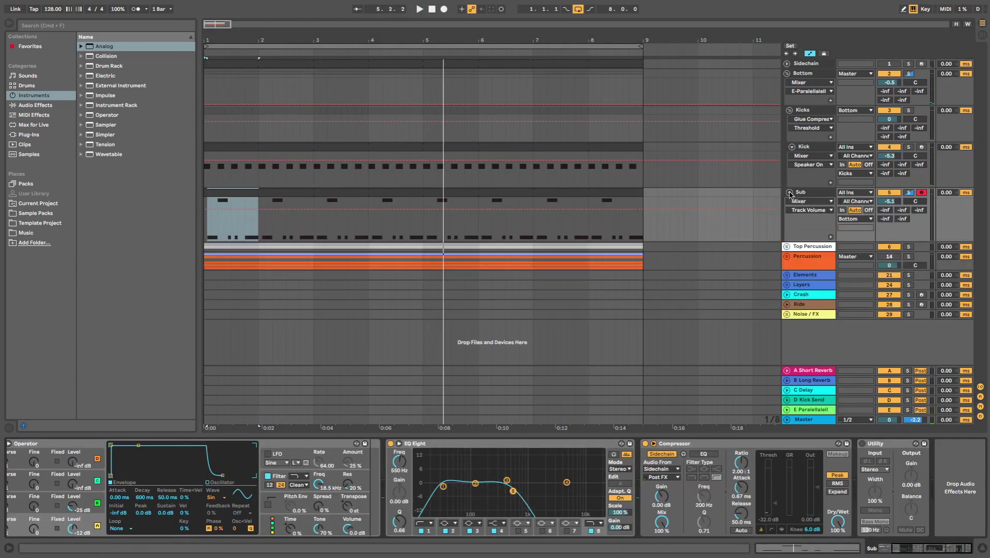
Open the Sub track's MIDI clip and duplicate its one-bar loop twice to extend it to four bars.
double_click(274, 194)
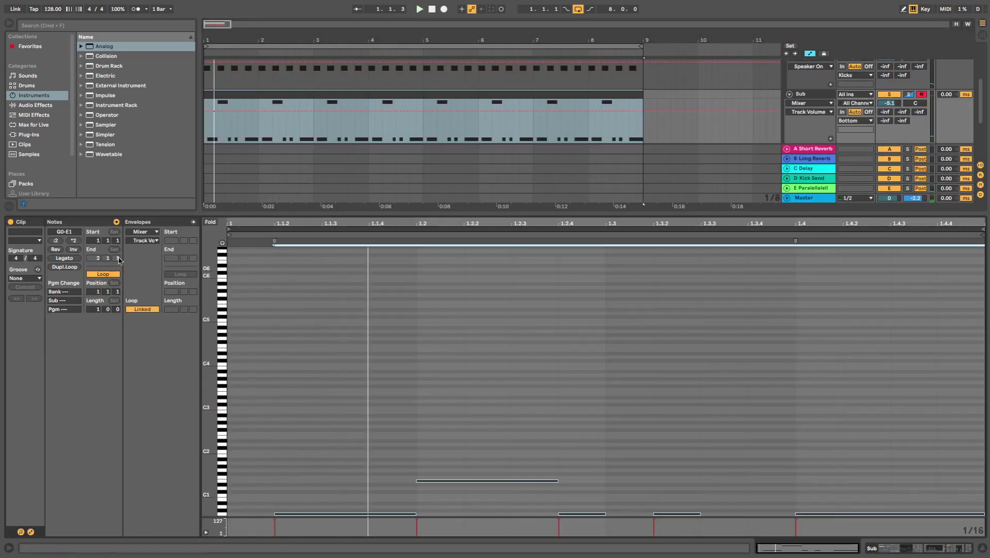
left_click(73, 267)
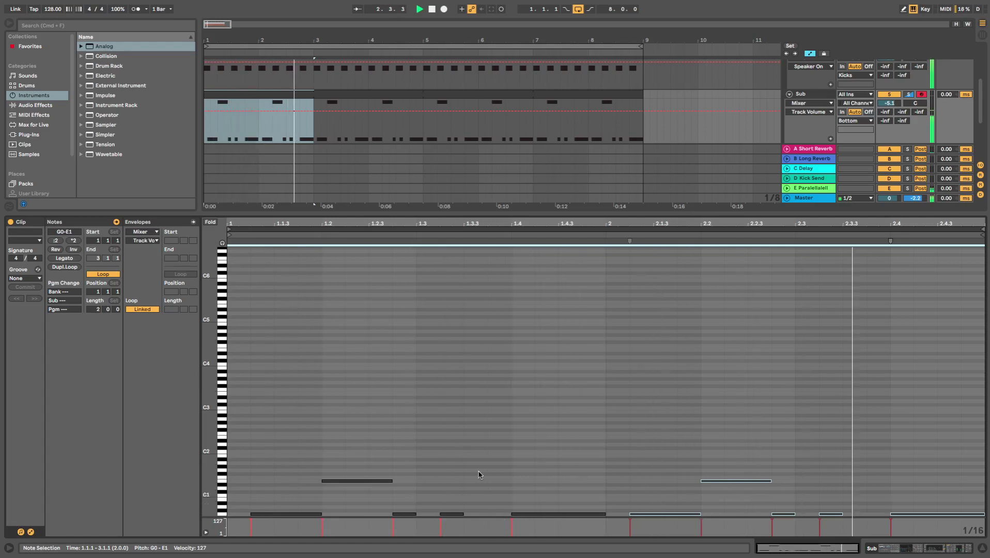
left_click(73, 267)
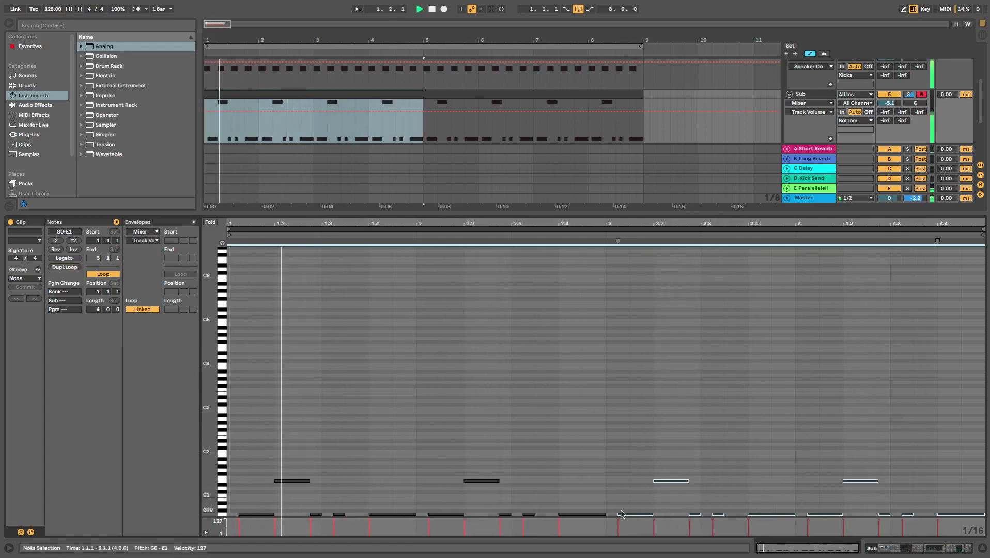
Shorten the G0 note at 2.4 so it starts at 2.4.3, and raise the last note at 4.4 to A#0.
left_click(599, 514)
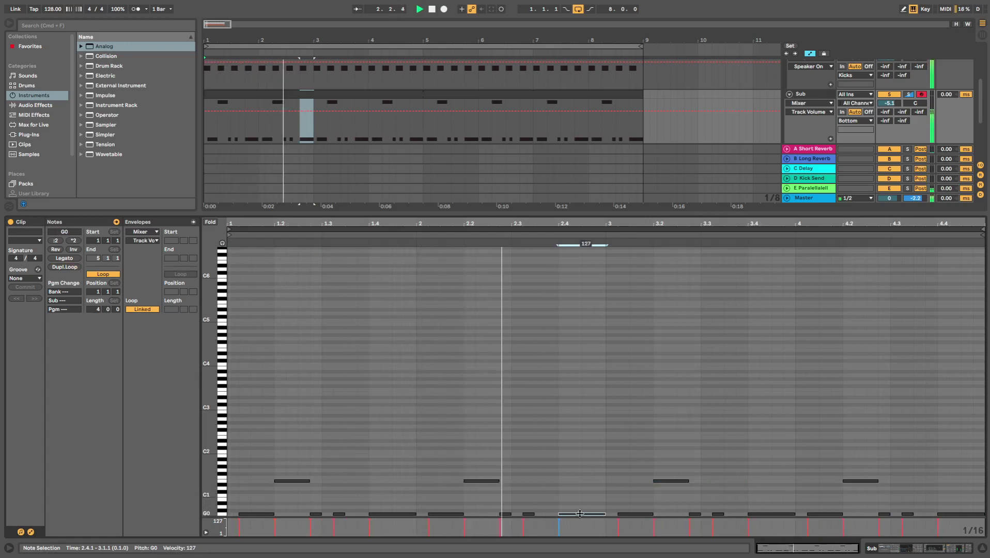
key("Delete")
left_click(560, 514)
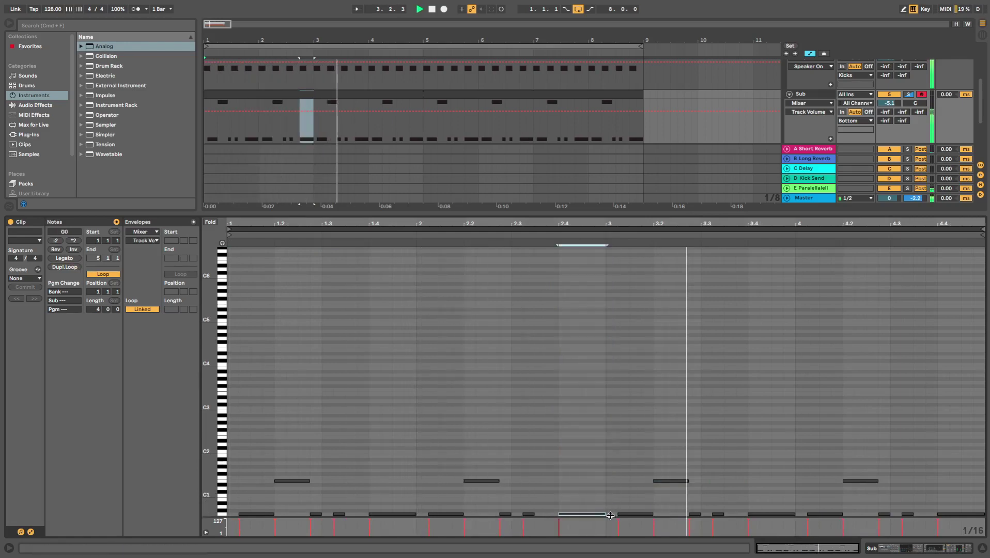
left_click_drag(560, 515, 590, 515)
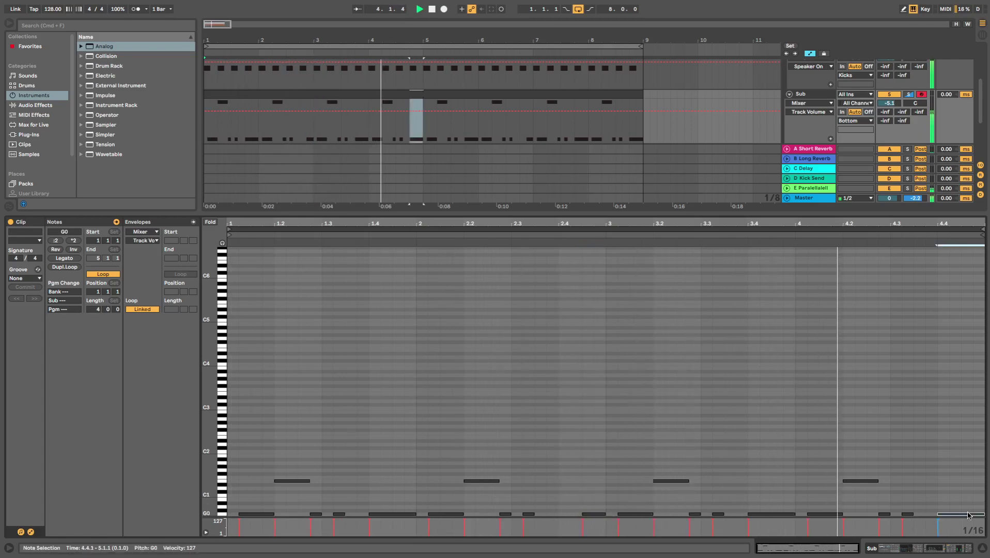
left_click_drag(968, 514, 968, 505)
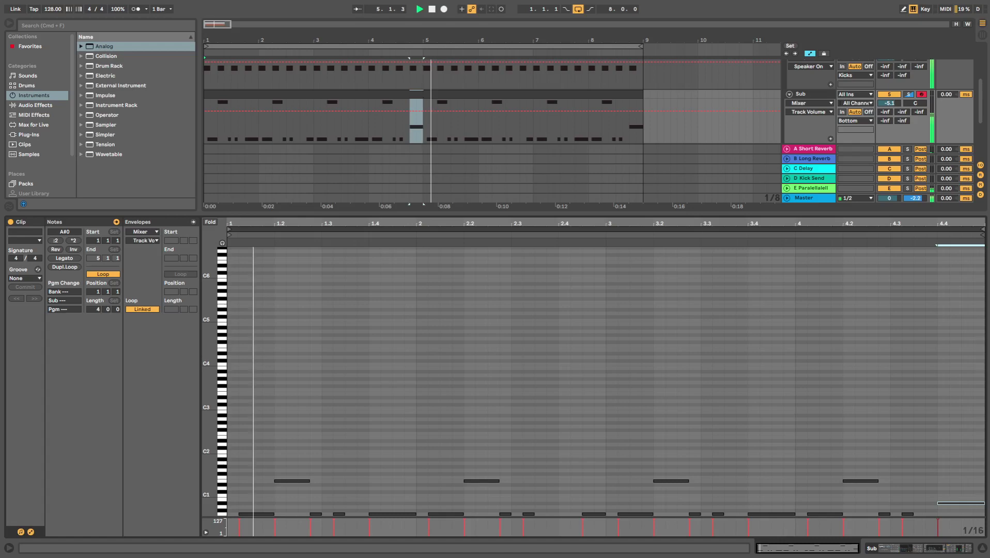
Duplicate the loop to eight bars and end the final A#0 note at 8.4.3, with a short C1 note following it to the clip's end.
left_click(65, 267)
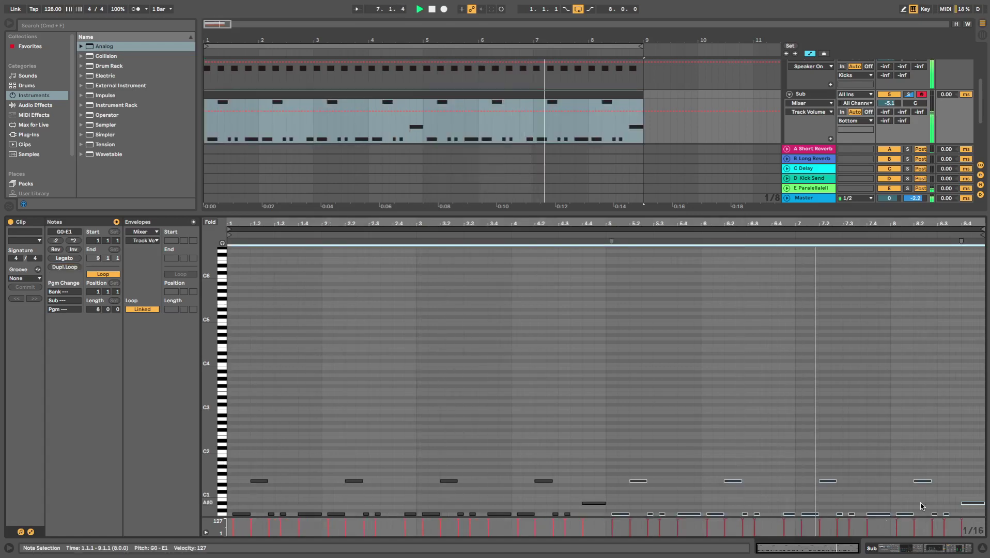
left_click_drag(983, 504, 967, 501)
key("super+z")
key("space")
left_click(975, 513)
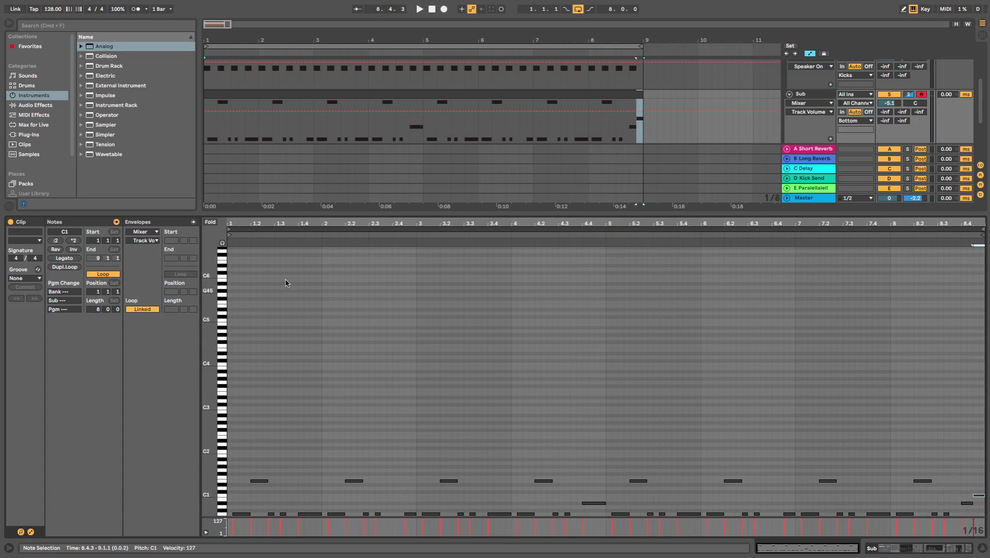
Play the extended bassline from the start, hide the clip editor, and fold the Sub track.
key("space")
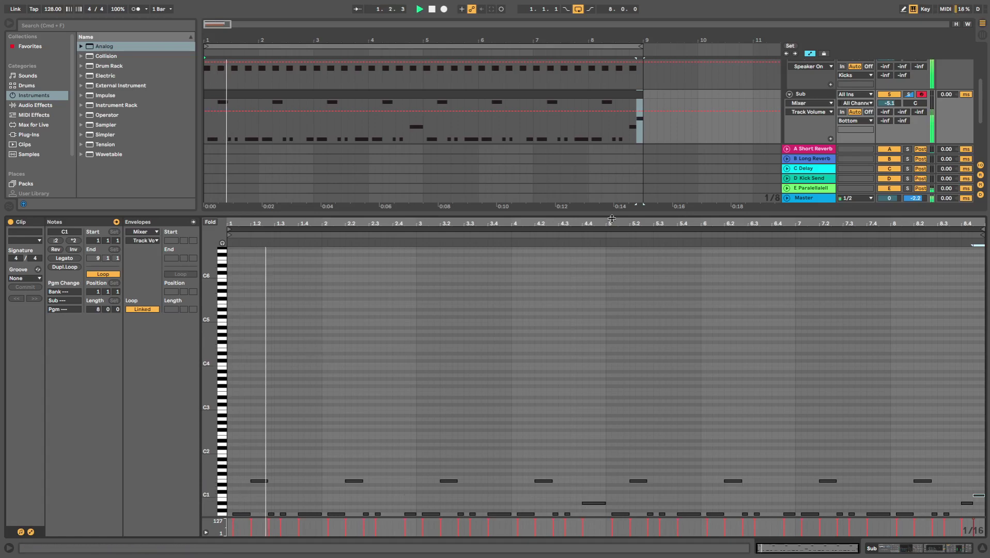
left_click_drag(594, 214, 606, 556)
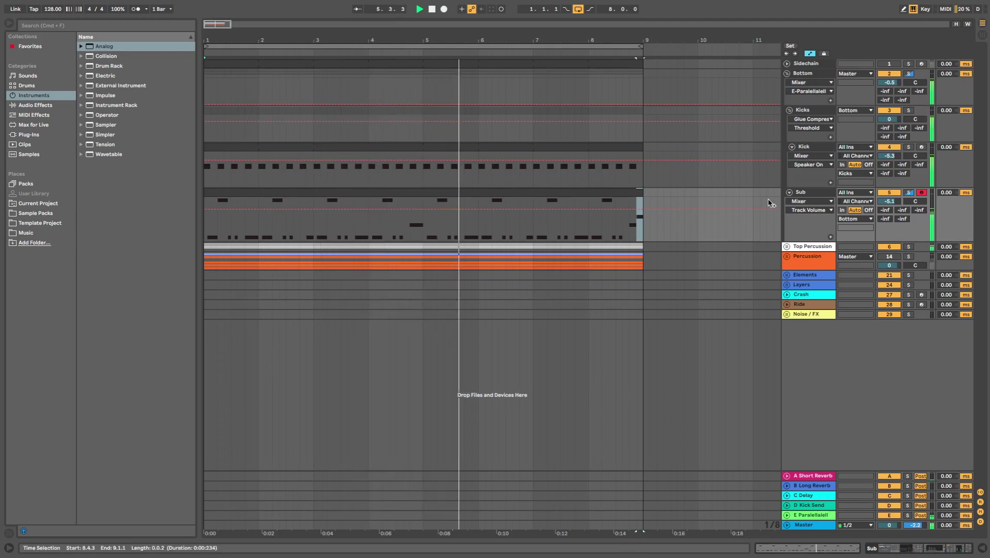
left_click(789, 193)
left_click(811, 193)
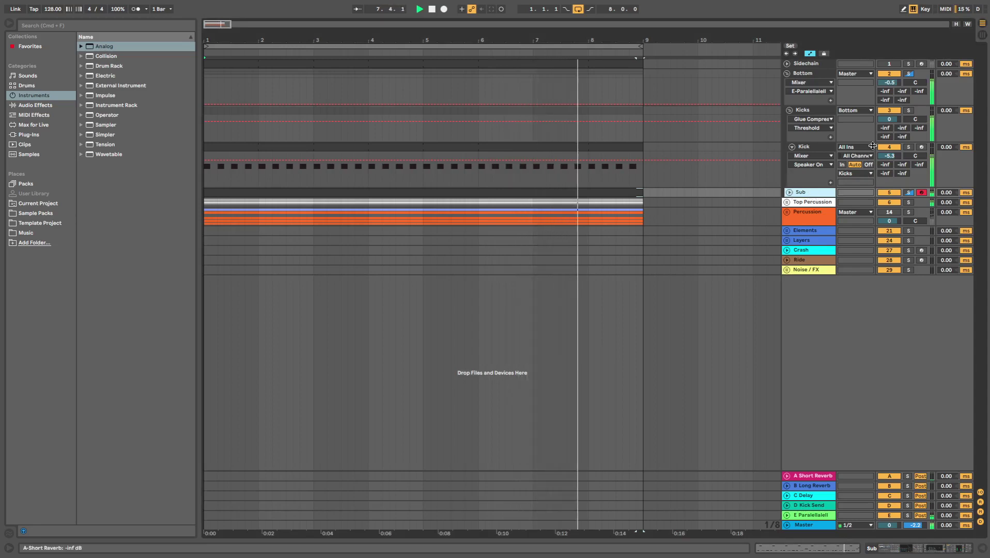
Mute and restore the Kicks group during playback to compare the groove, keeping the Sub track folded.
left_click(888, 110)
left_click(887, 110)
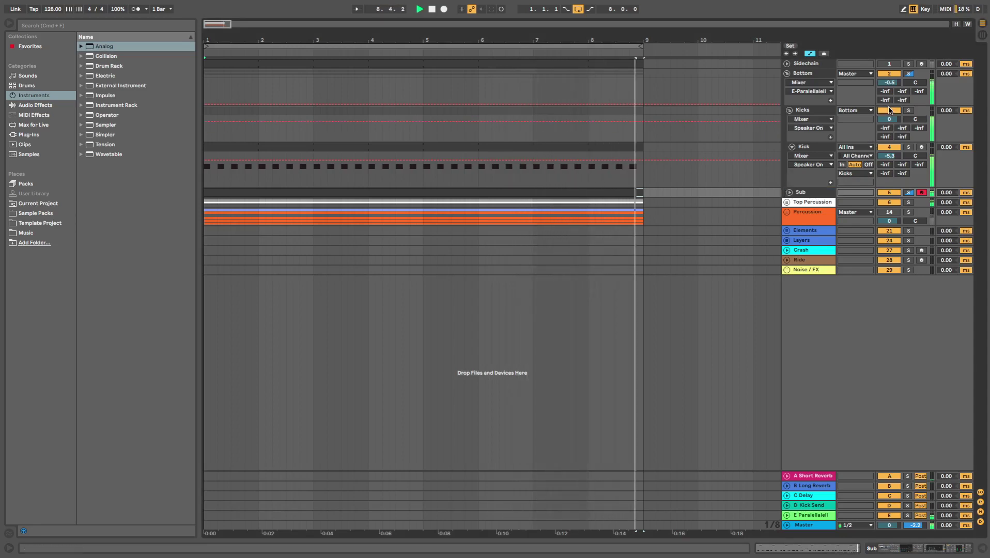
left_click(789, 192)
left_click(790, 192)
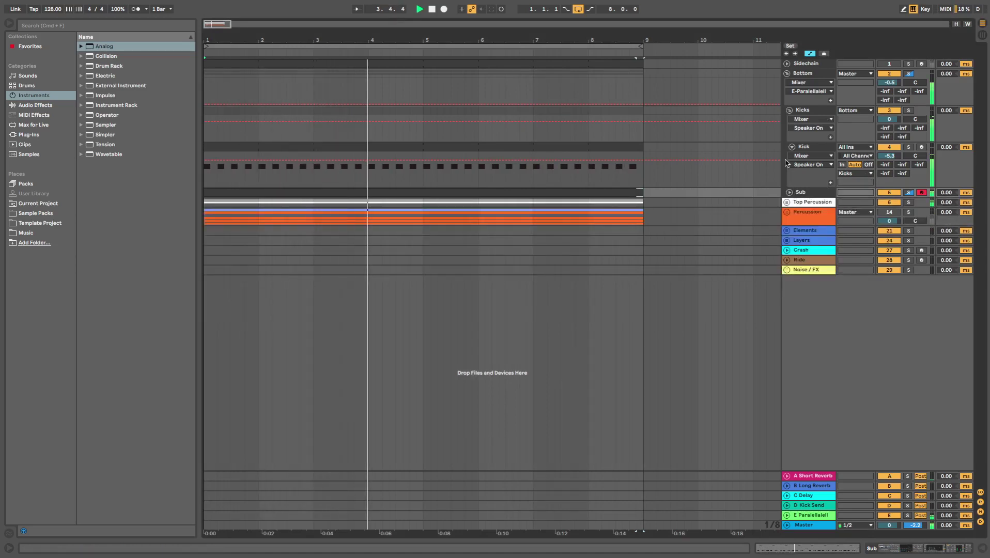
Review the device chains of the Bottom group, the Kick track and the Sub track.
double_click(816, 77)
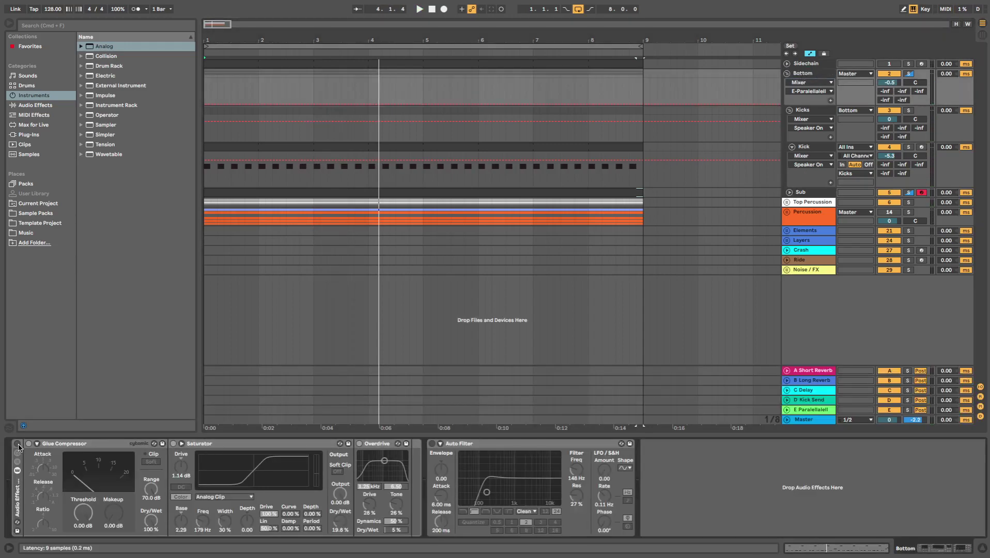
left_click(819, 78)
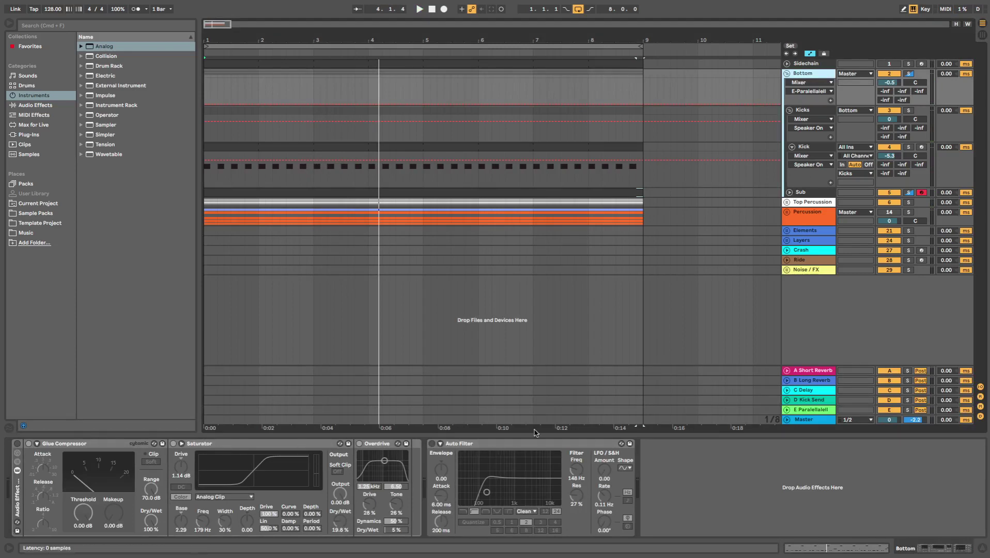
left_click(807, 147)
left_click(806, 193)
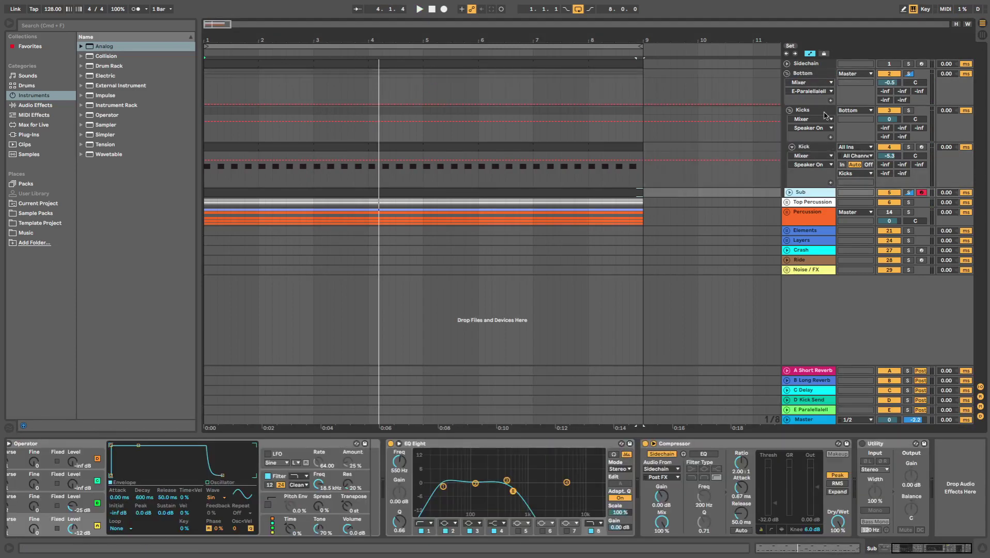
Enable the Bottom group's audio effect rack, lower its Glue Compressor threshold to -9.84 dB, and compare it against bypass during playback.
left_click(809, 76)
key("space")
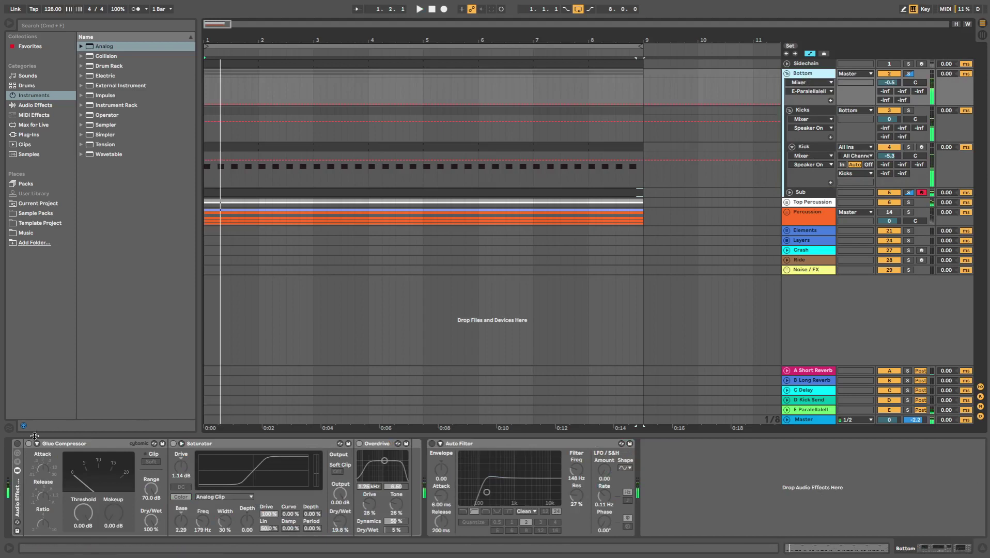
left_click(17, 444)
key("space")
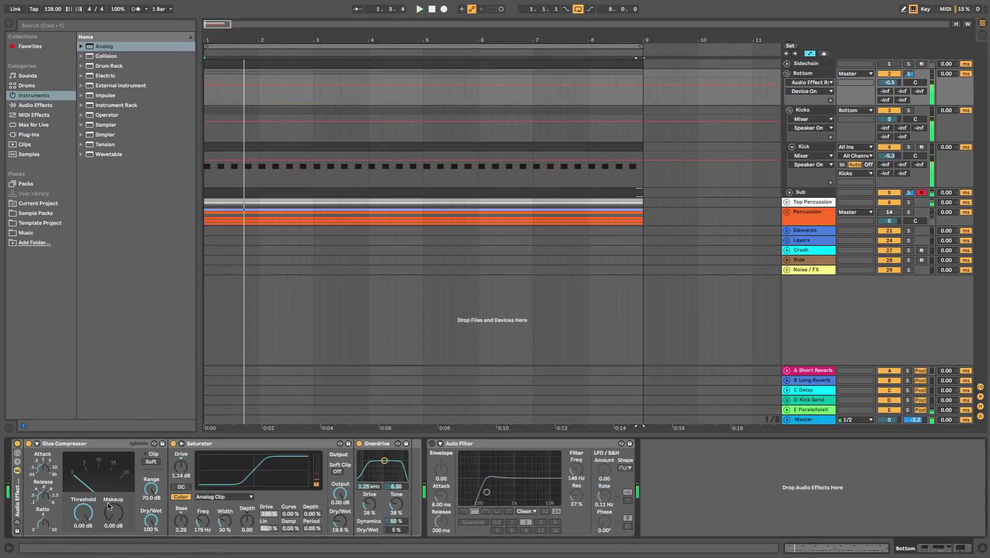
left_click_drag(88, 523, 89, 549)
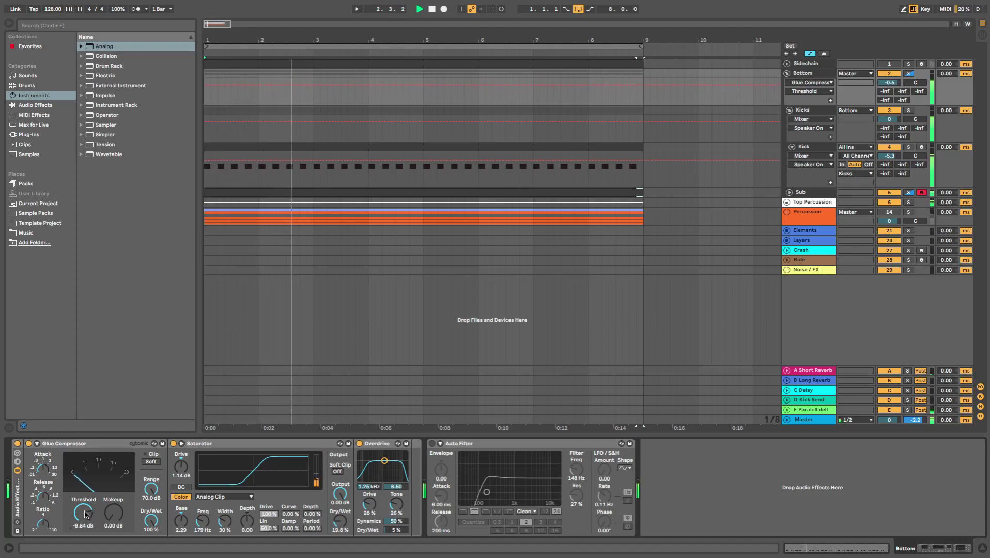
left_click(17, 444)
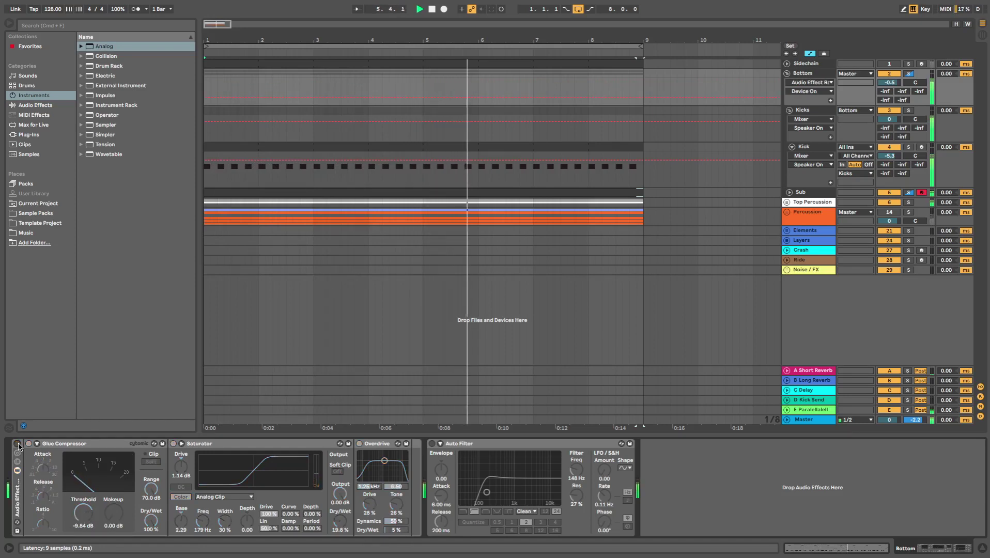
left_click(18, 444)
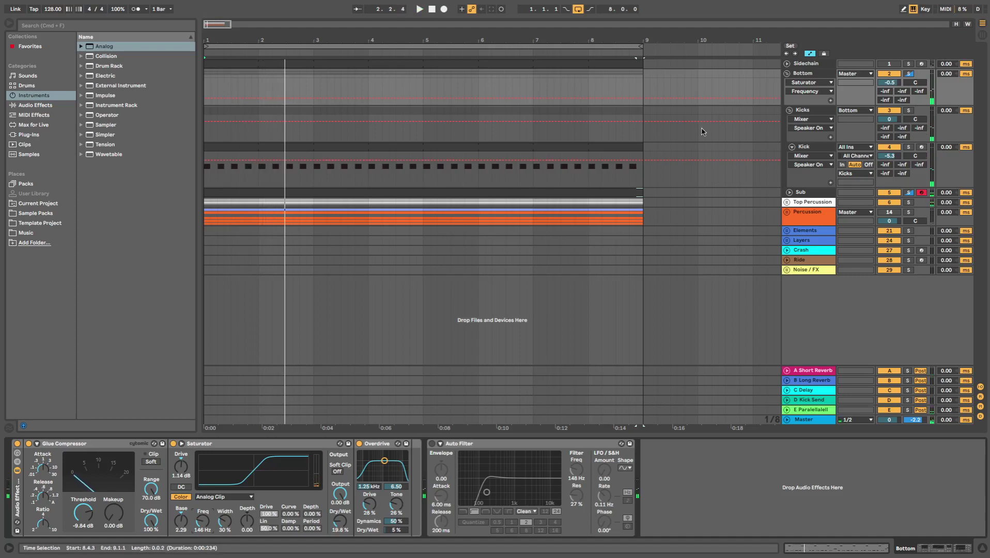
Fold the Kick track and the Kicks group, leaving the Bottom group expanded.
left_click(787, 74)
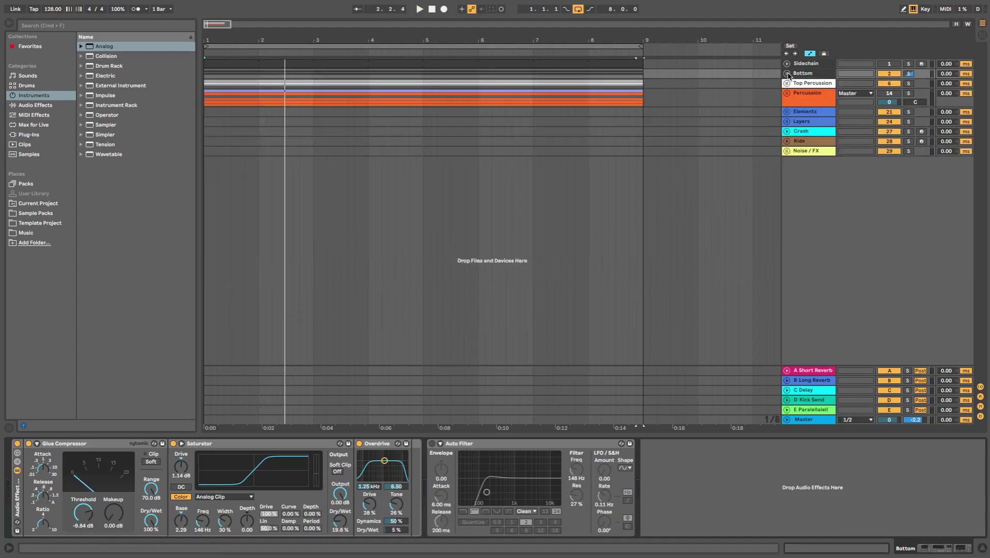
left_click(787, 74)
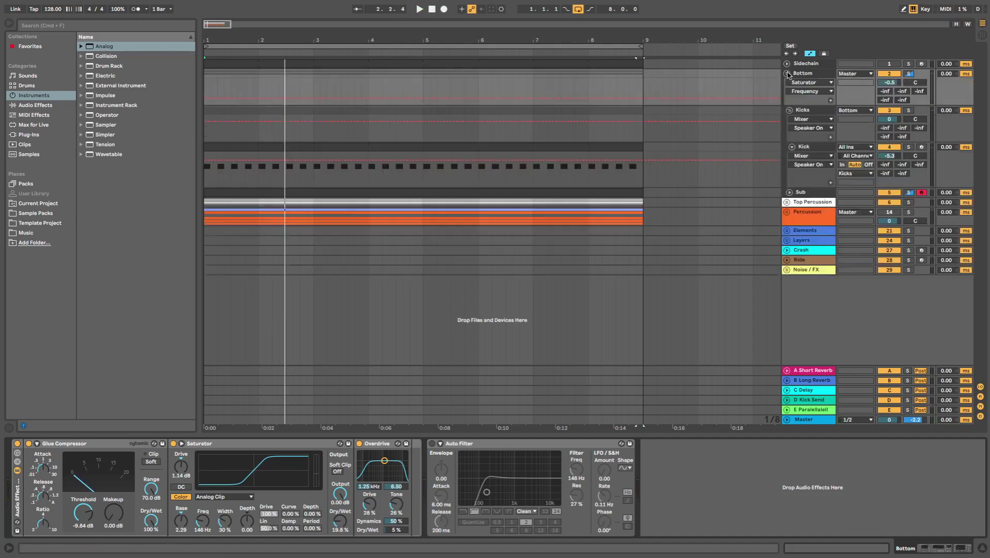
left_click(787, 74)
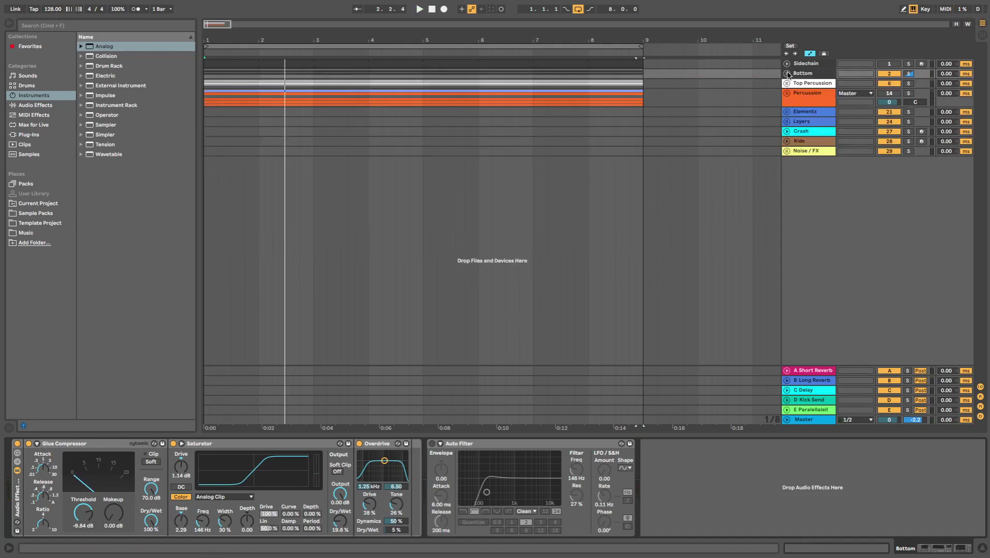
left_click(788, 74)
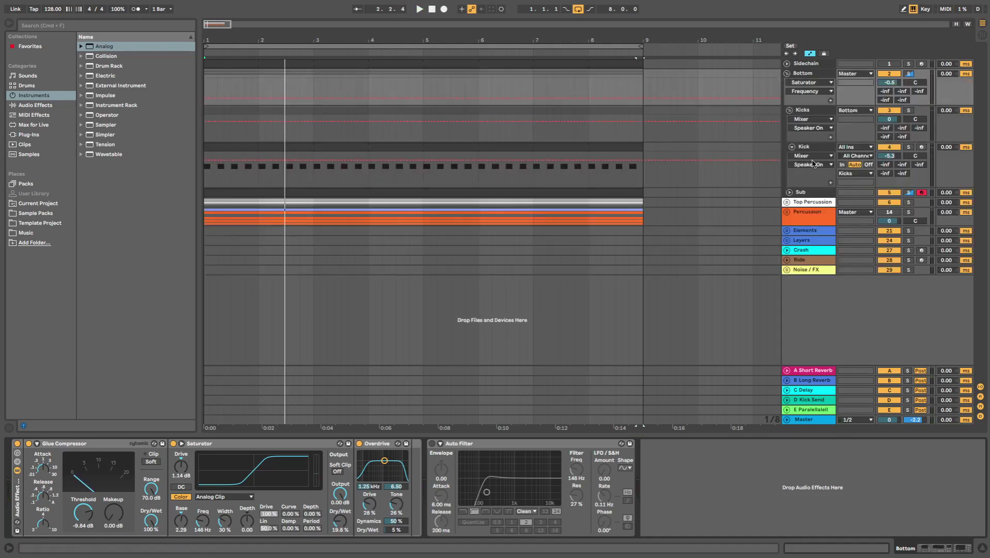
left_click(792, 148)
left_click(789, 110)
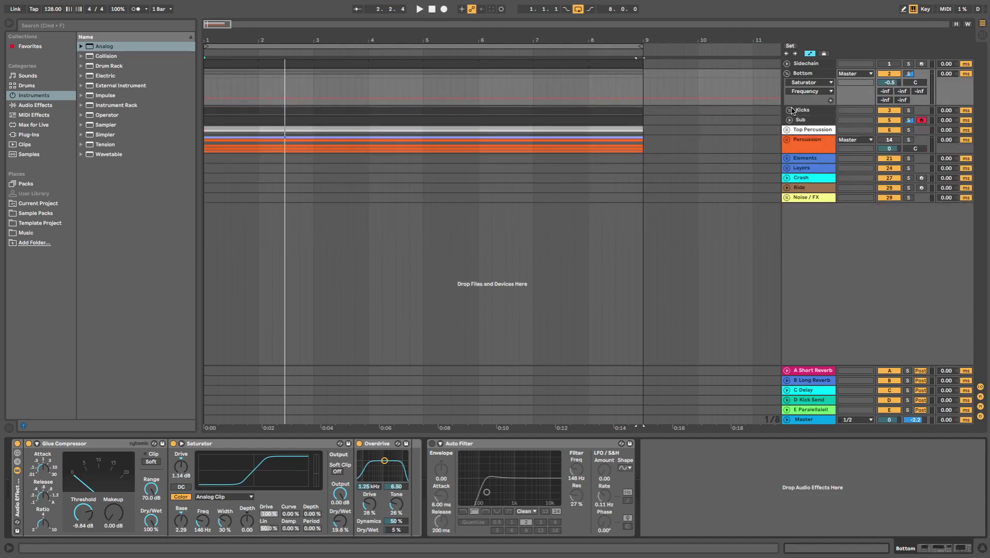